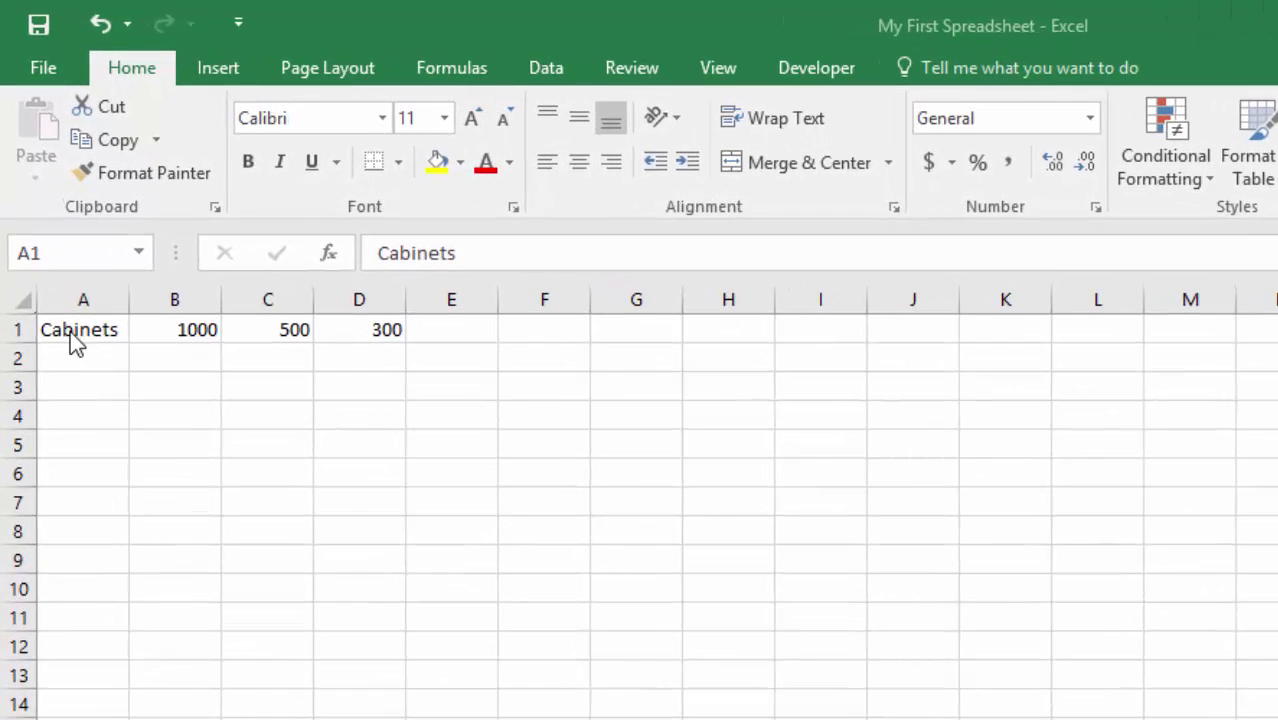
Clear the contents of cells A1 through D1.
{"action": "left_click", "coordinate": [117, 329]}
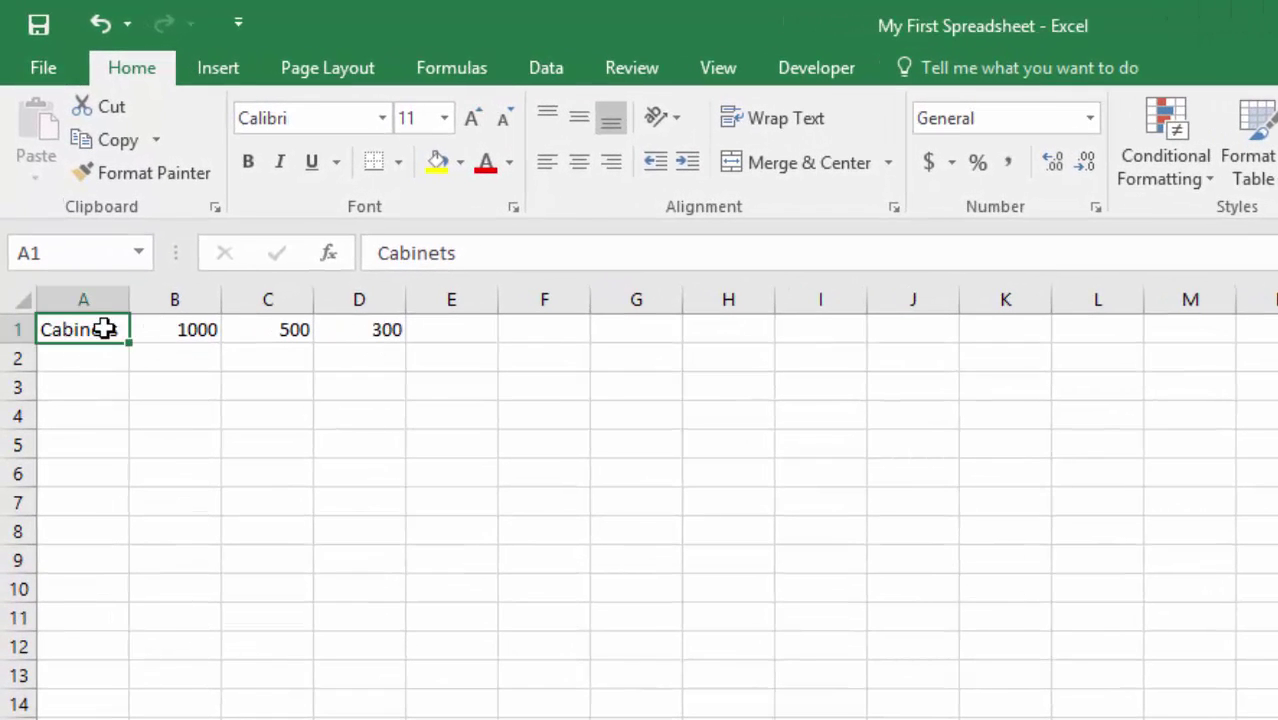
{"action": "left_click", "coordinate": [352, 337], "text": "shift"}
{"action": "key", "text": "Delete"}
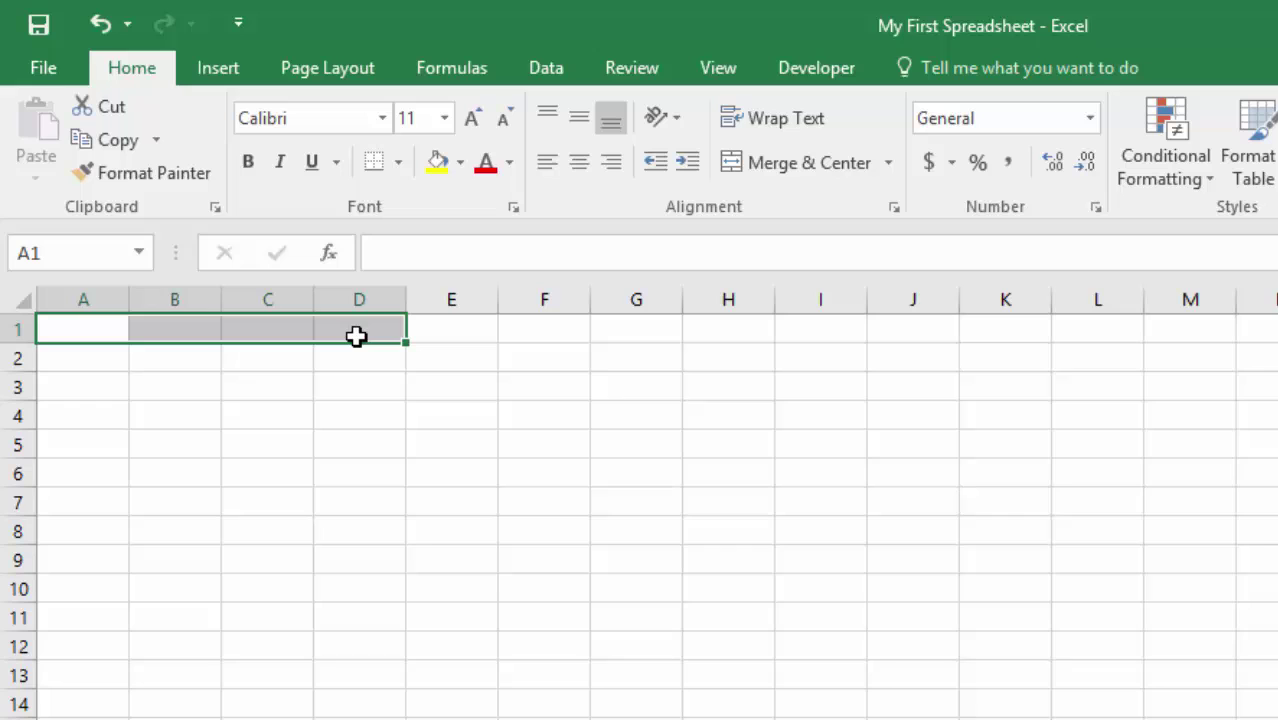
Enter the numbers 2, 5, 8, 1 and 9 down column A in cells A1 through A5.
{"action": "left_click", "coordinate": [78, 334]}
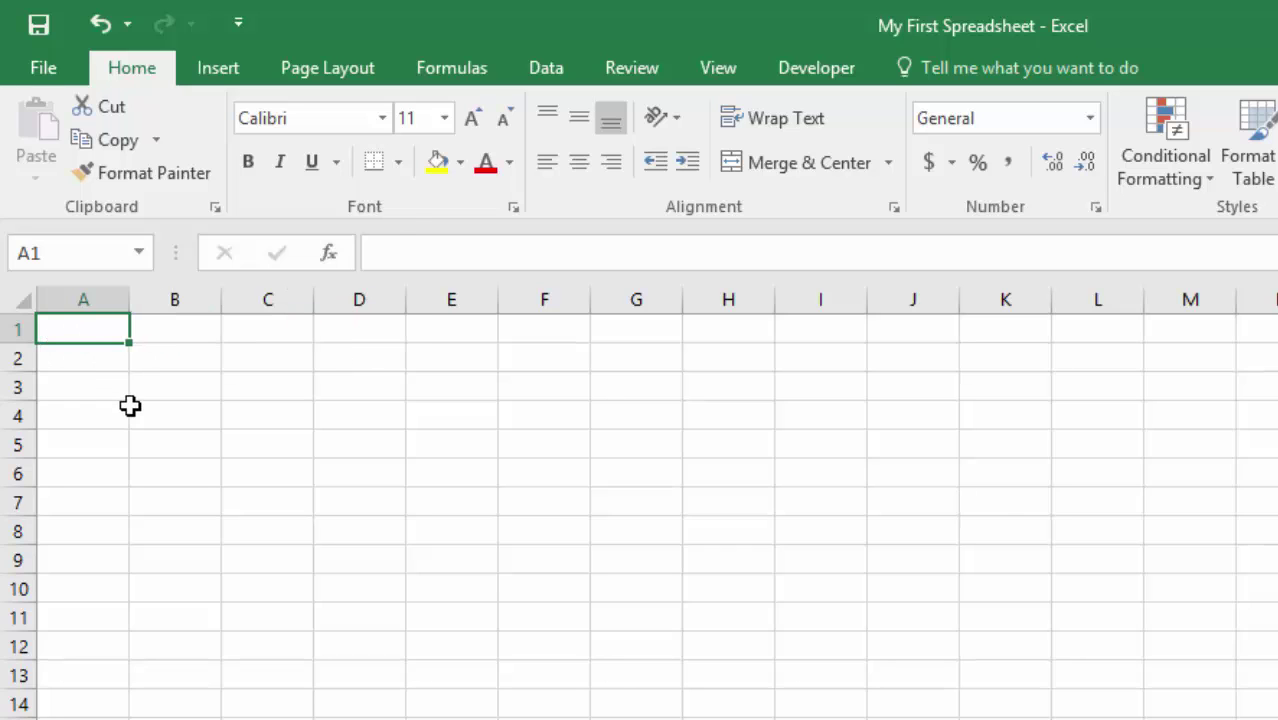
{"action": "type", "text": "2"}
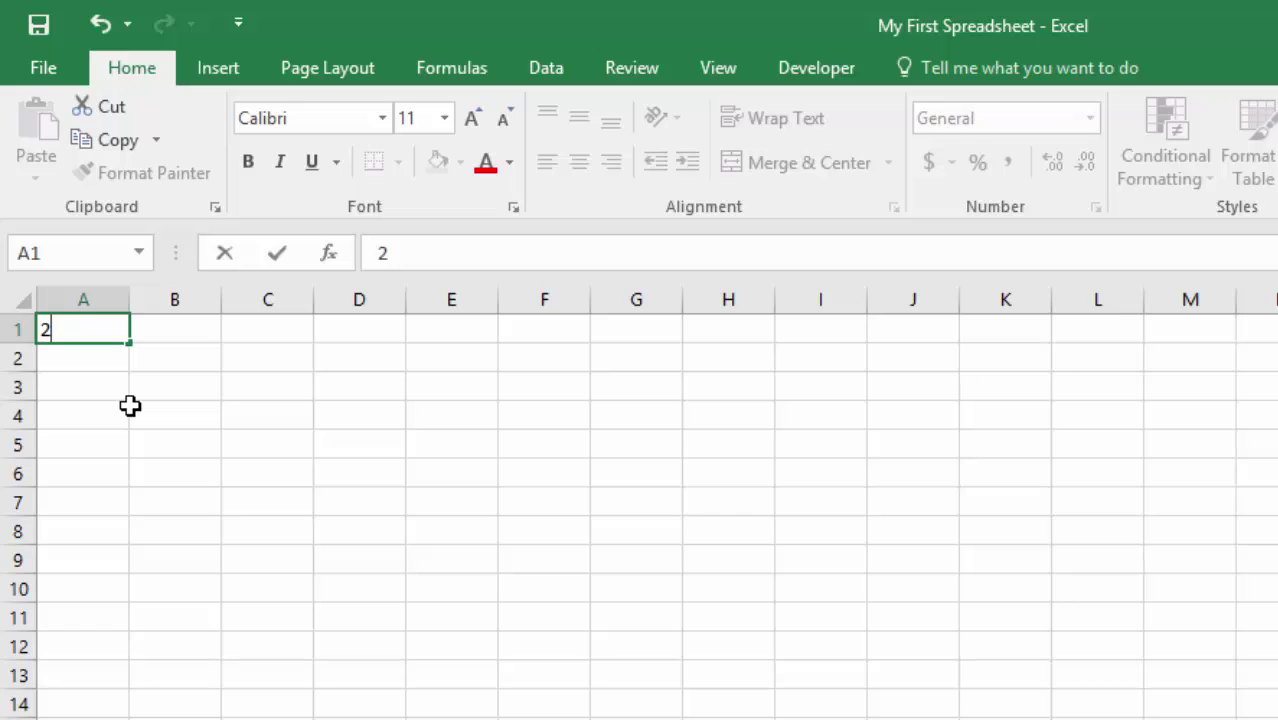
{"action": "key", "text": "Return"}
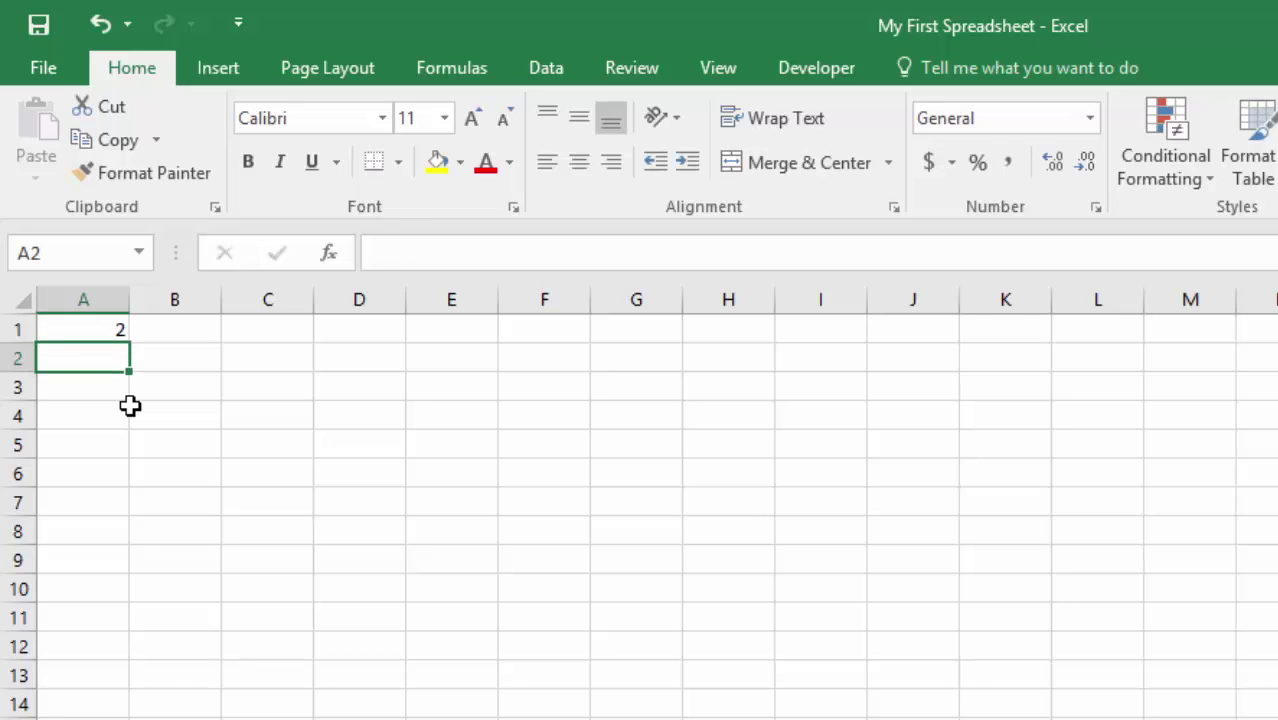
{"action": "type", "text": "5"}
{"action": "key", "text": "Return"}
{"action": "type", "text": "8"}
{"action": "key", "text": "Return"}
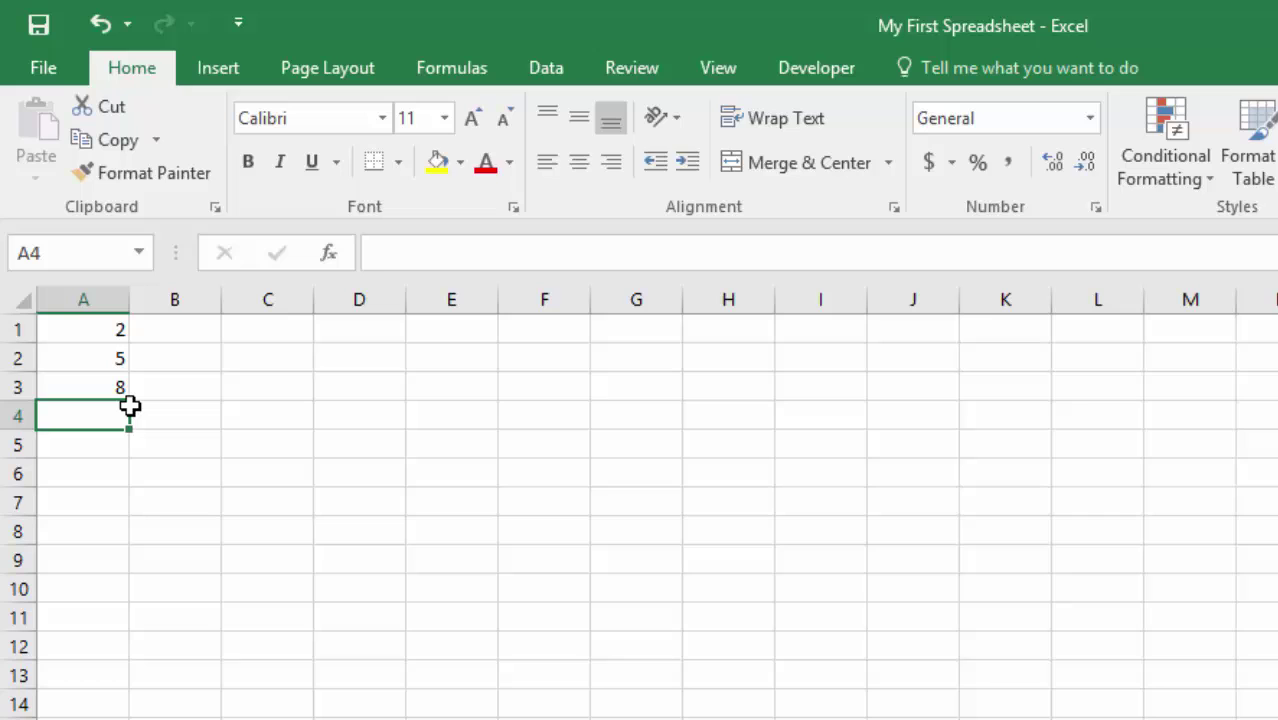
{"action": "type", "text": "1"}
{"action": "key", "text": "Return"}
{"action": "type", "text": "9"}
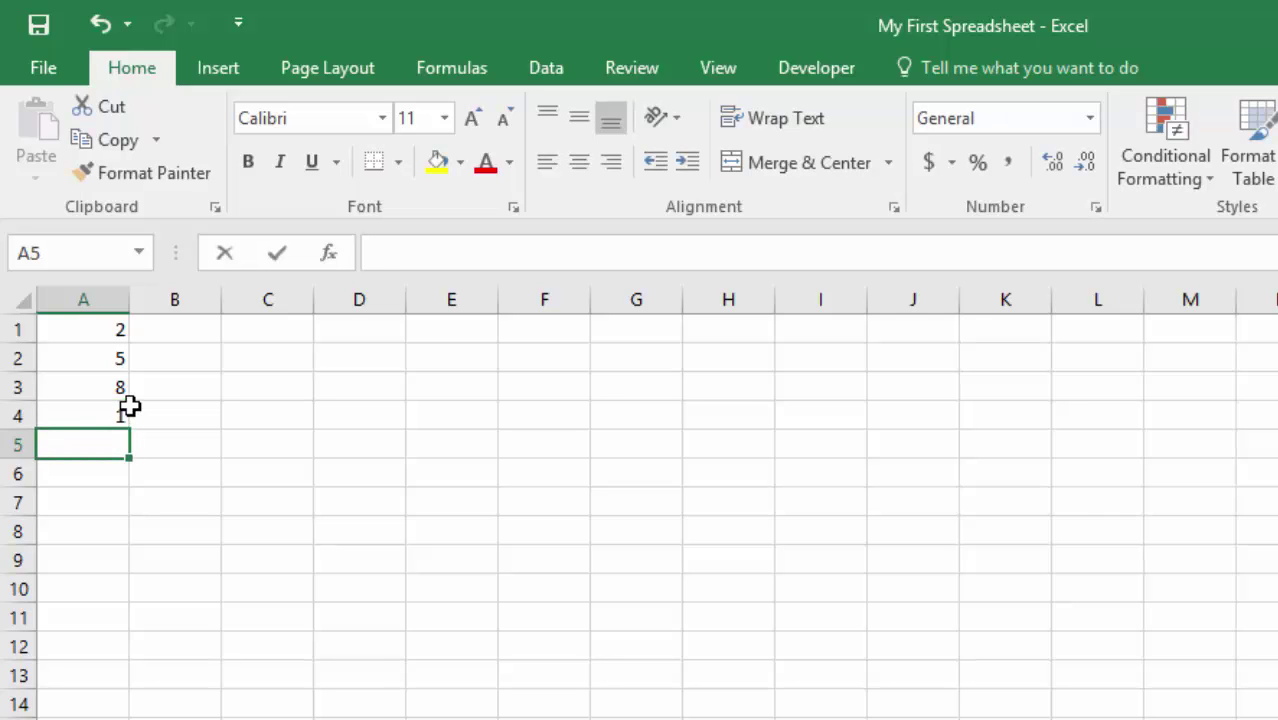
{"action": "key", "text": "Return"}
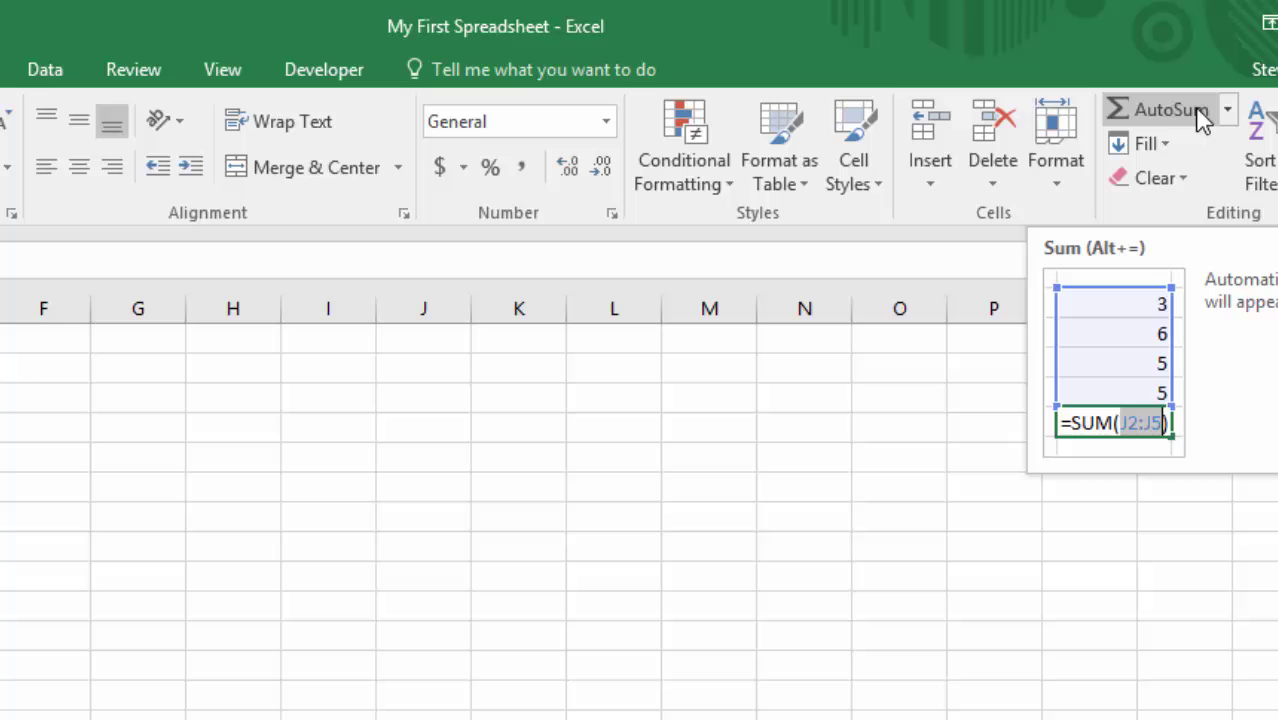
Total A1:A5 in cell A6 with AutoSum and review the resulting SUM formula.
{"action": "left_click", "coordinate": [1194, 106]}
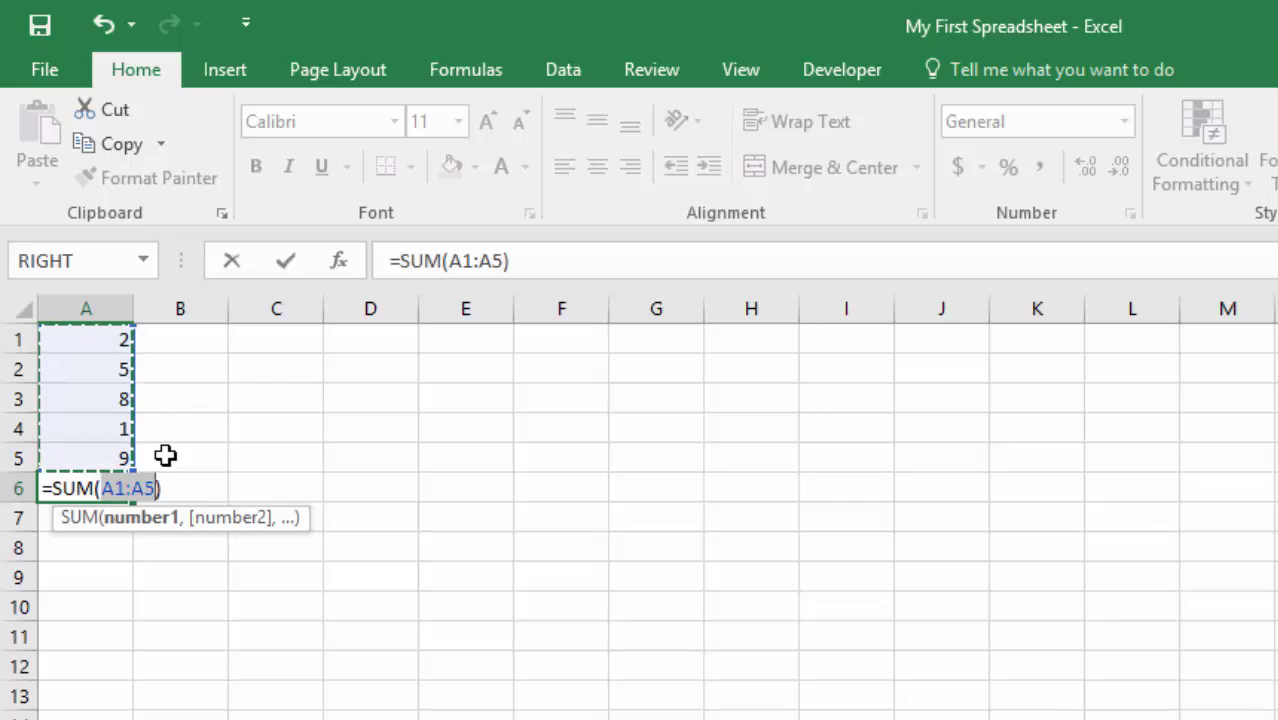
{"action": "key", "text": "Return"}
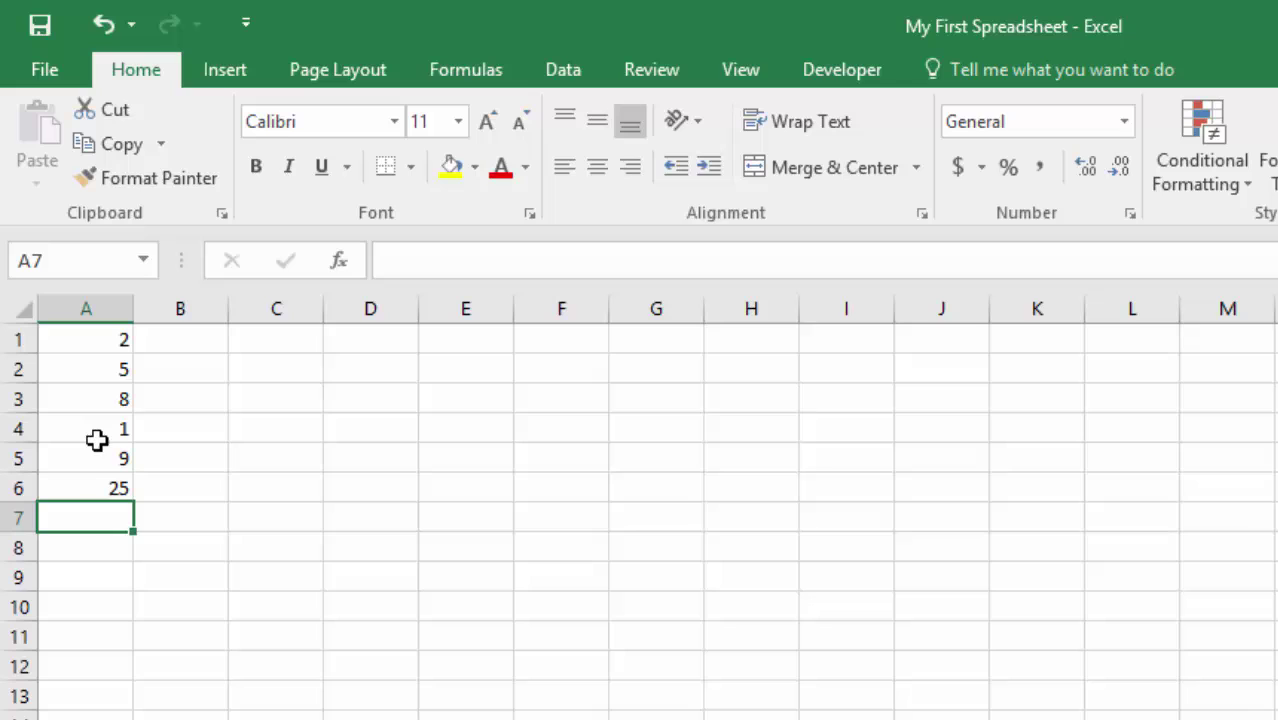
{"action": "left_click", "coordinate": [81, 486]}
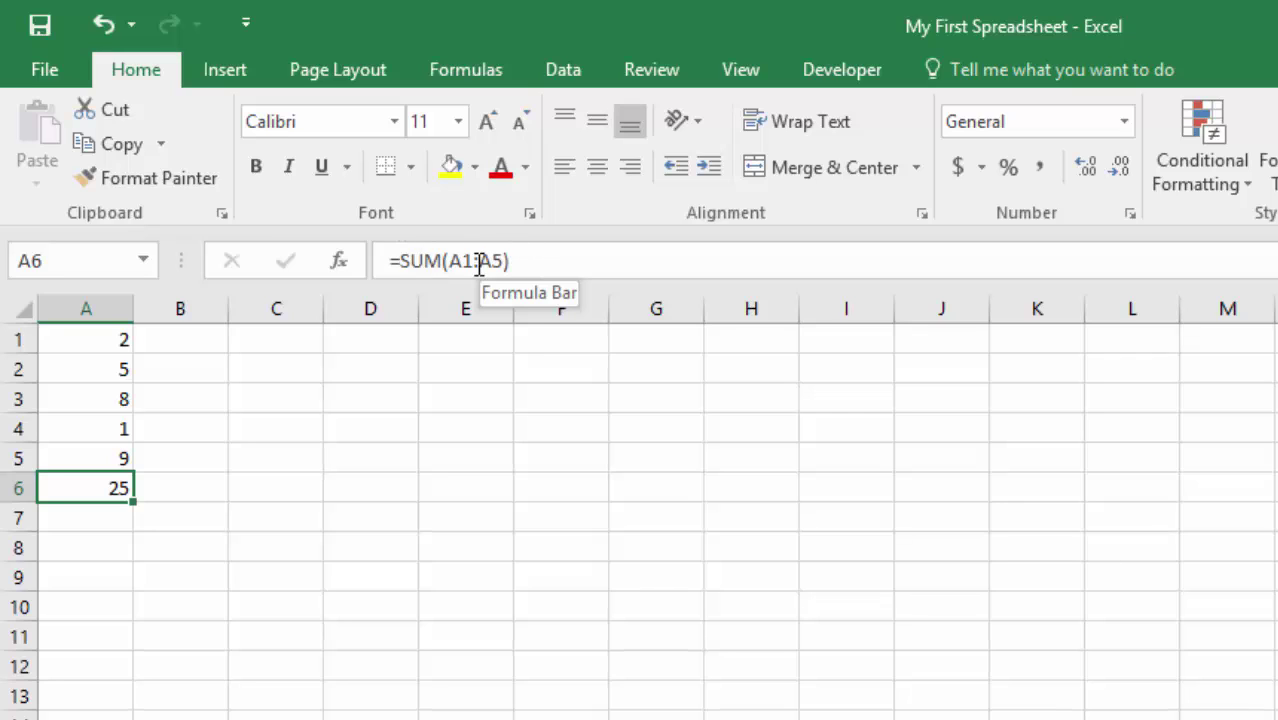
{"action": "double_click", "coordinate": [103, 487]}
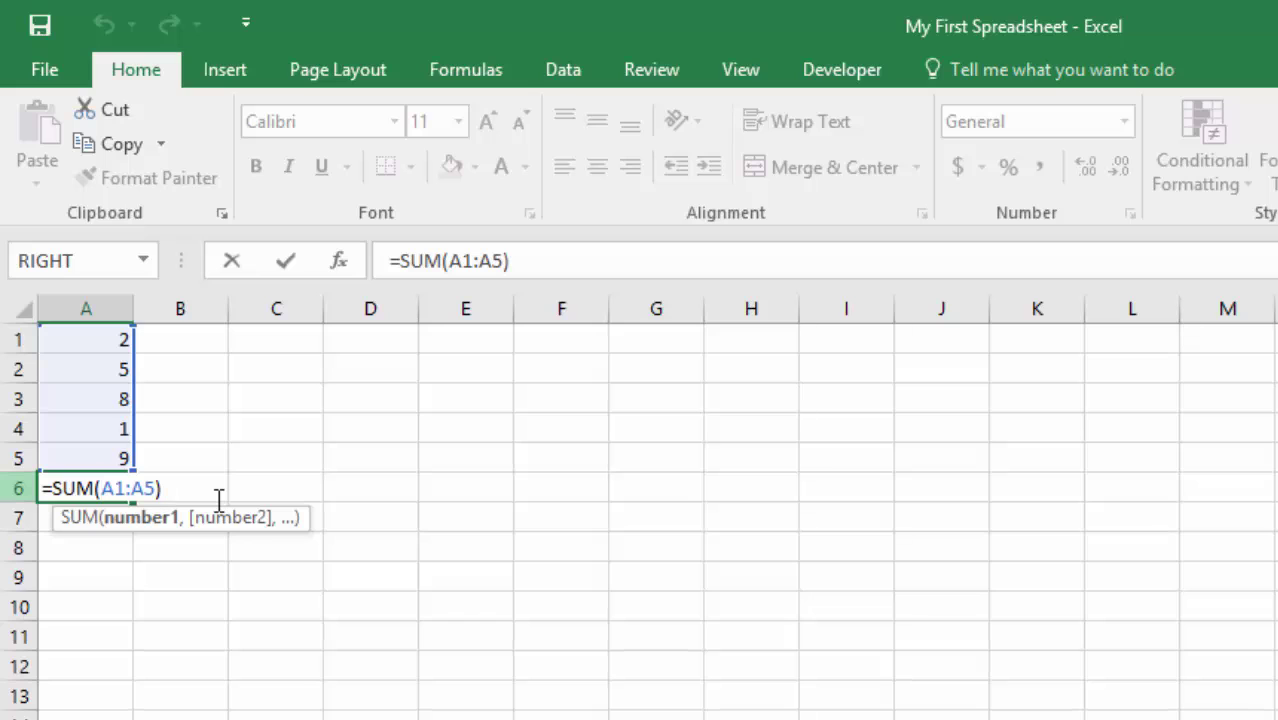
{"action": "key", "text": "Return"}
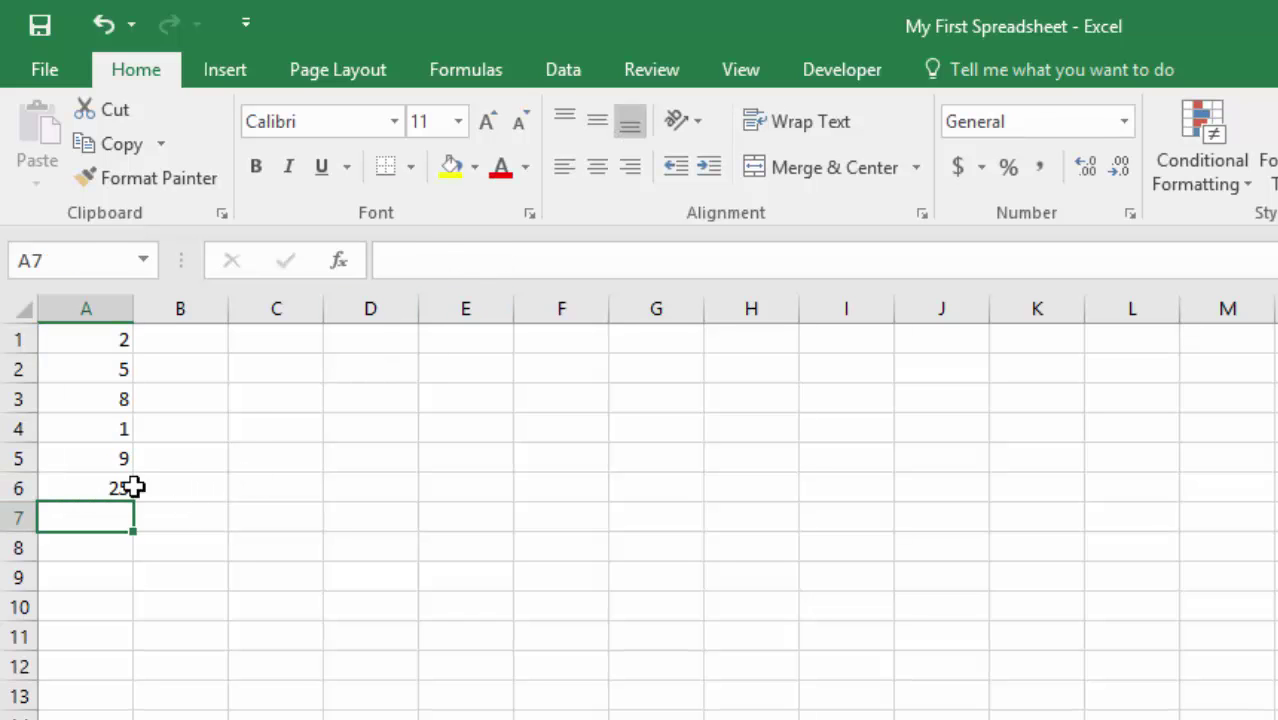
Delete the AutoSum formula from cell A6.
{"action": "left_click", "coordinate": [100, 488]}
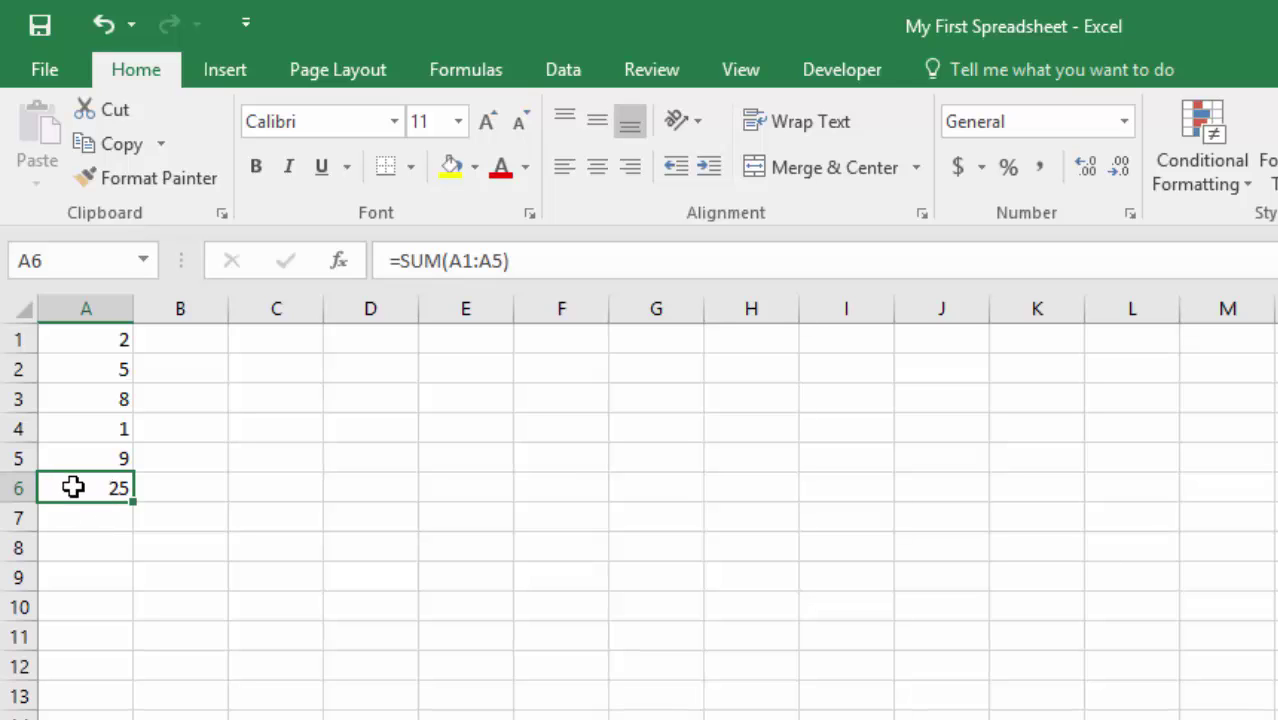
{"action": "key", "text": "Up"}
{"action": "key", "text": "Right"}
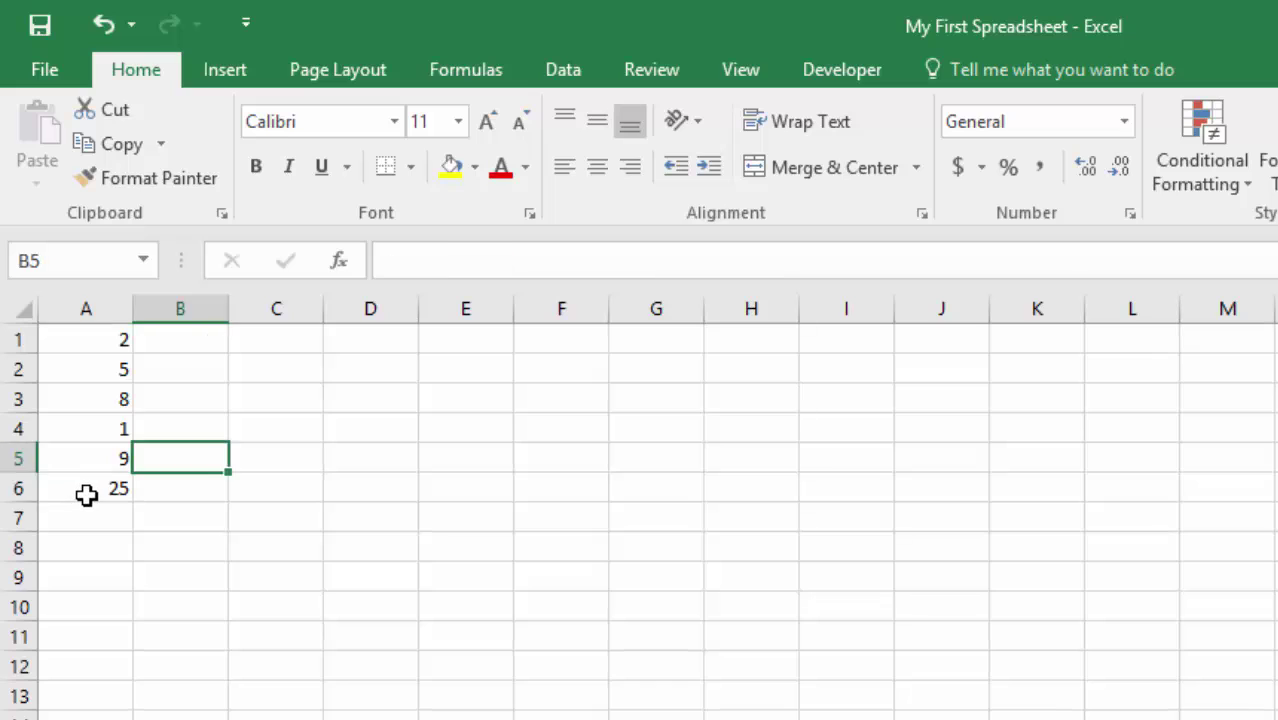
{"action": "left_click", "coordinate": [87, 494]}
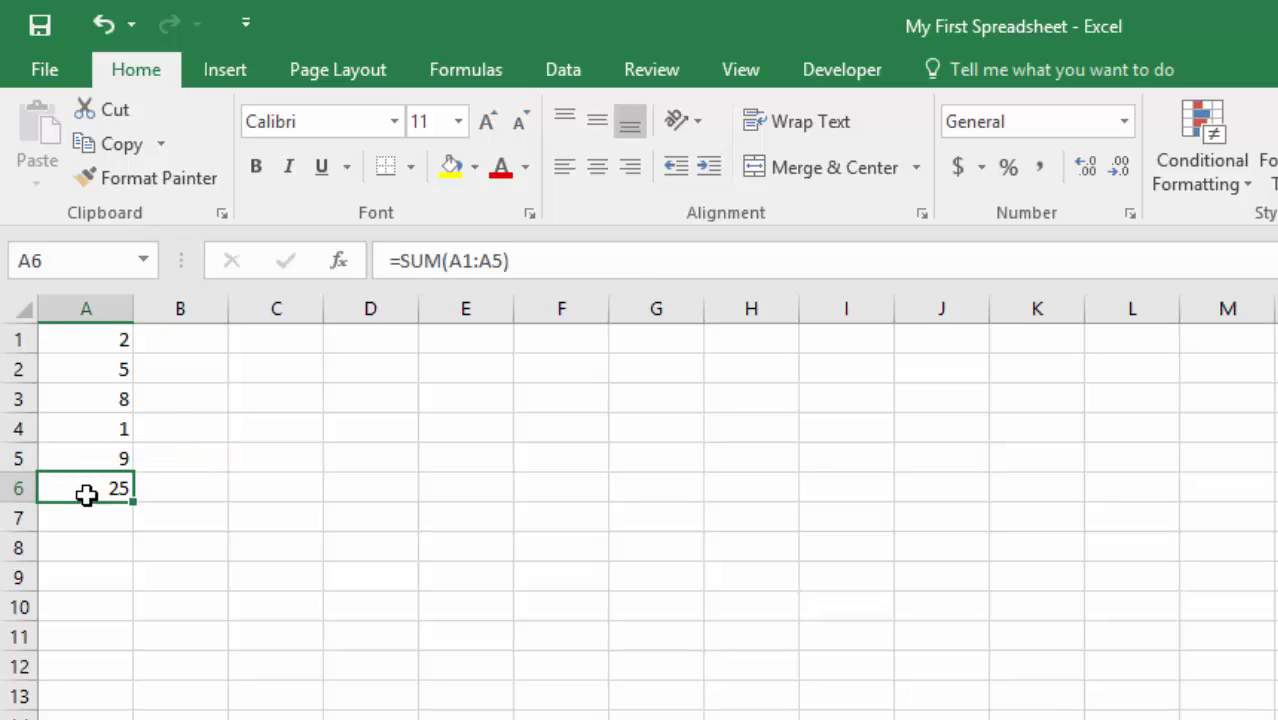
{"action": "key", "text": "Delete"}
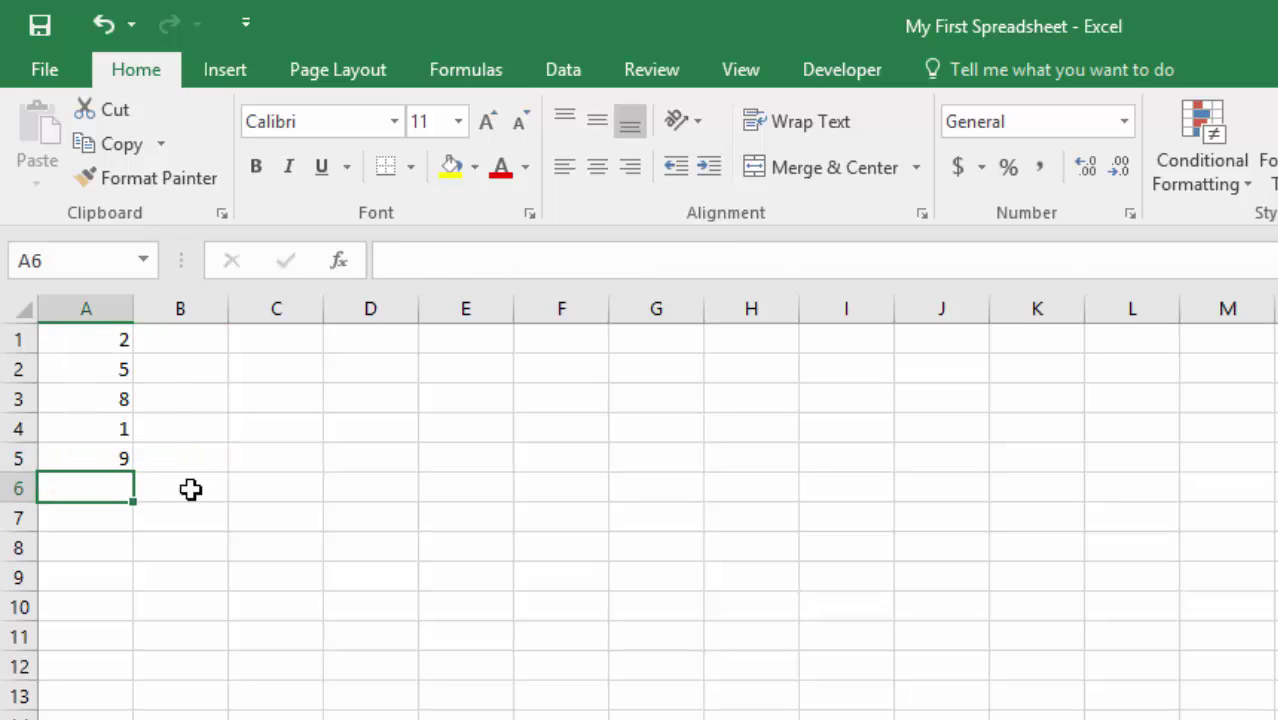
Start a SUM function in cell A6 from the Math & Trig function category.
{"action": "left_click", "coordinate": [472, 74]}
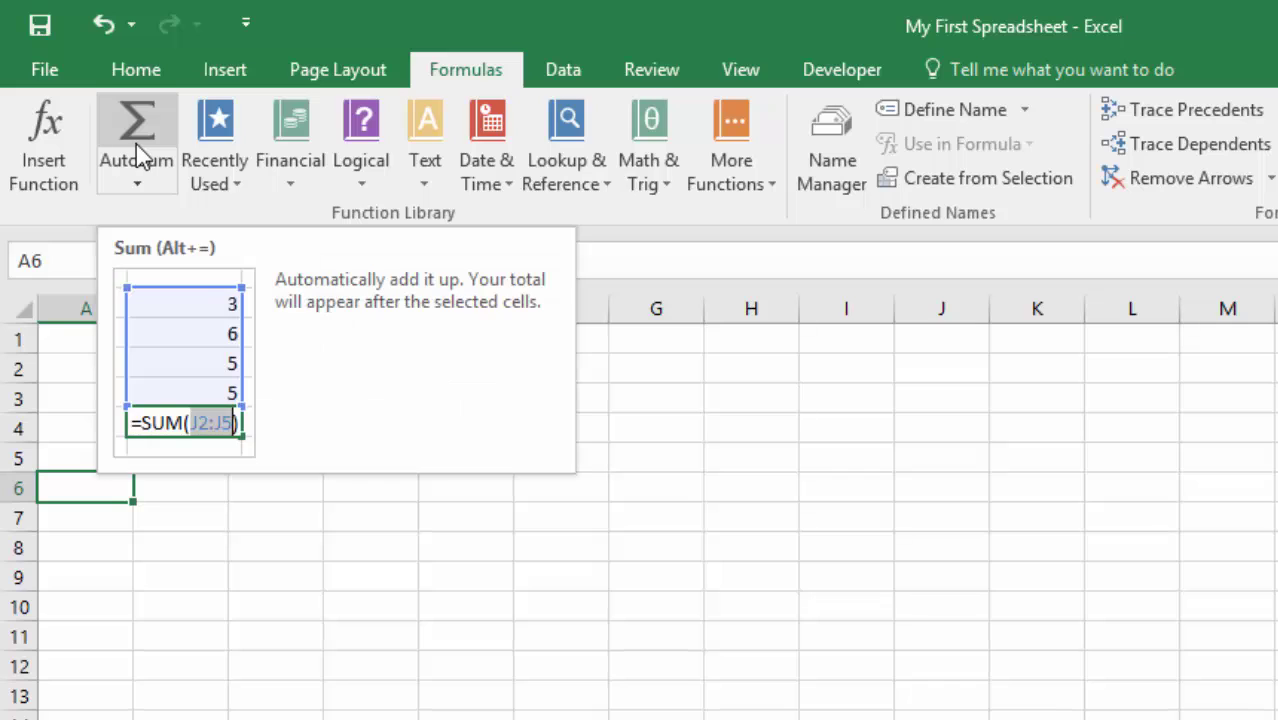
{"action": "left_click", "coordinate": [213, 146]}
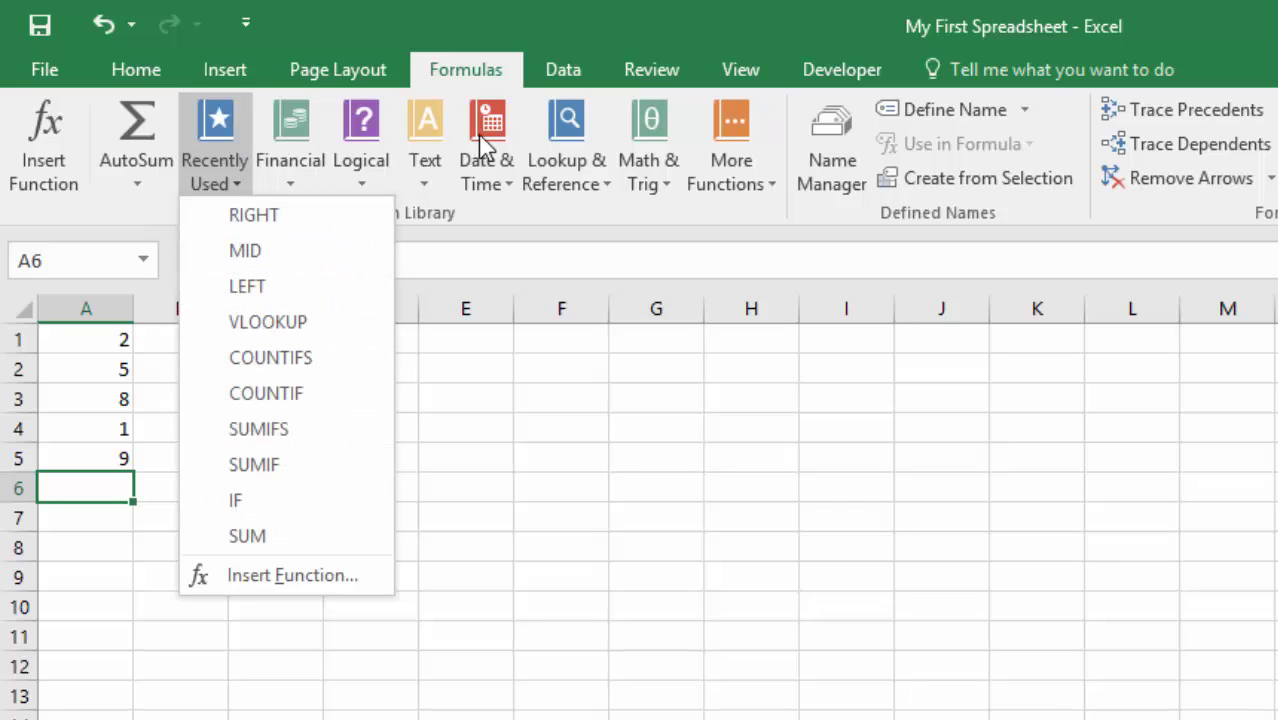
{"action": "left_click", "coordinate": [649, 140]}
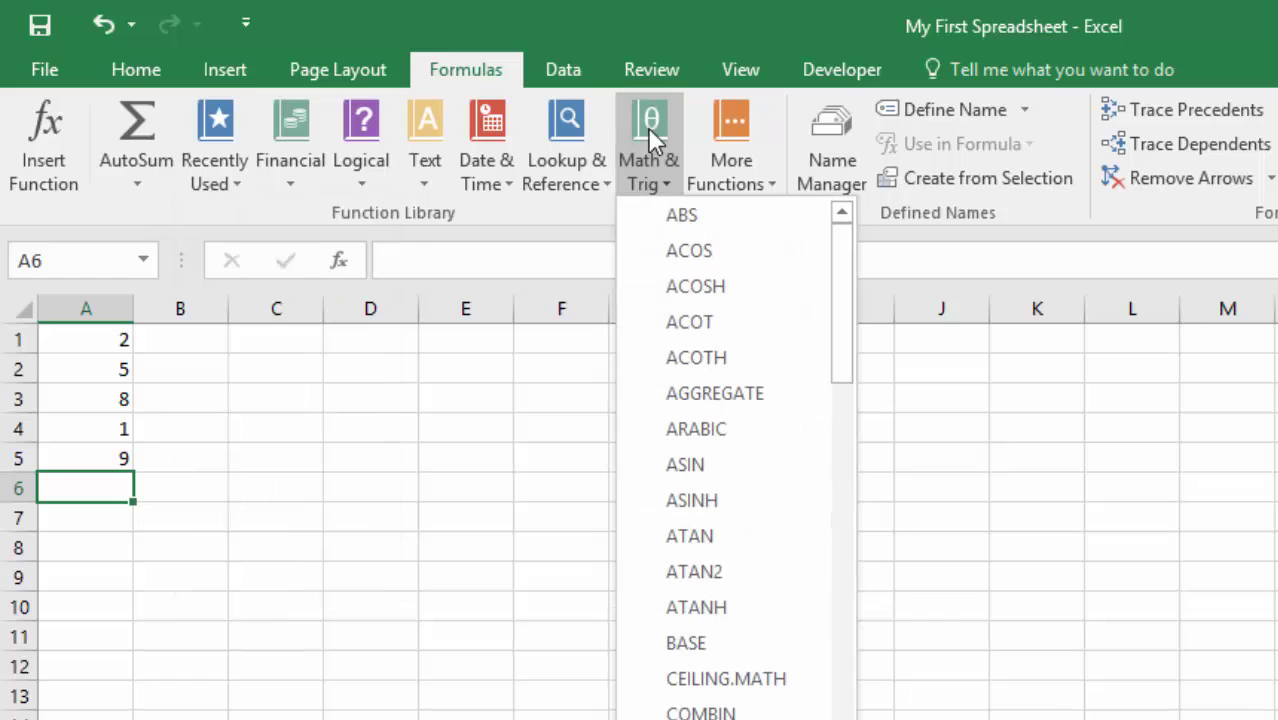
{"action": "left_click_drag", "start_coordinate": [841, 250], "coordinate": [870, 696]}
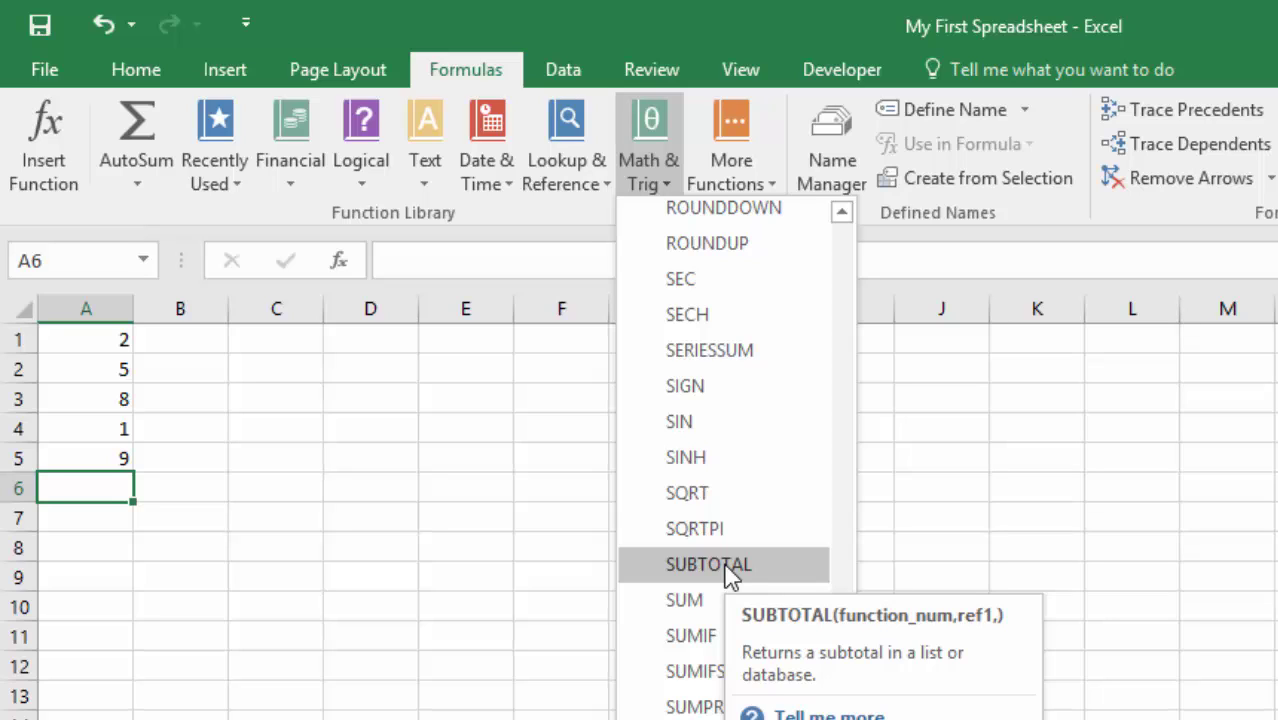
{"action": "left_click", "coordinate": [714, 606]}
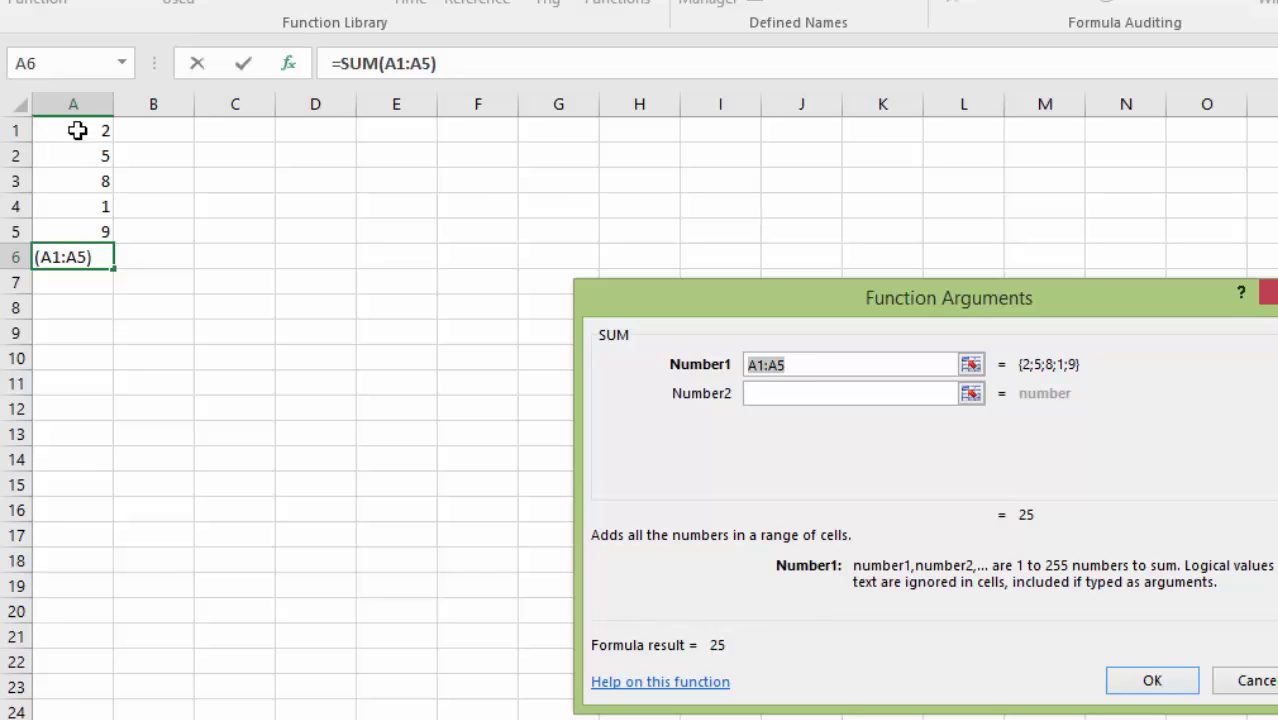
Set the SUM function's Number1 argument to A1:A5 and insert the function into cell A6.
{"action": "left_click", "coordinate": [77, 130]}
{"action": "left_click", "coordinate": [80, 157]}
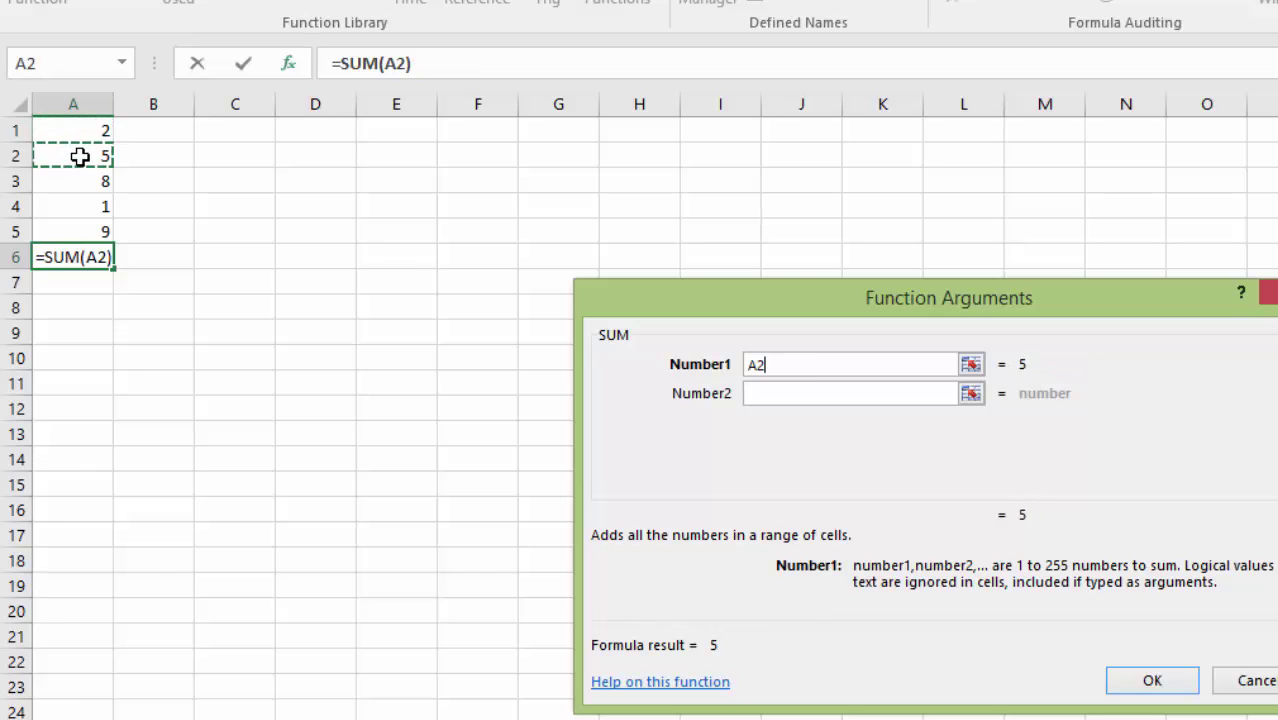
{"action": "left_click_drag", "start_coordinate": [78, 130], "coordinate": [77, 157]}
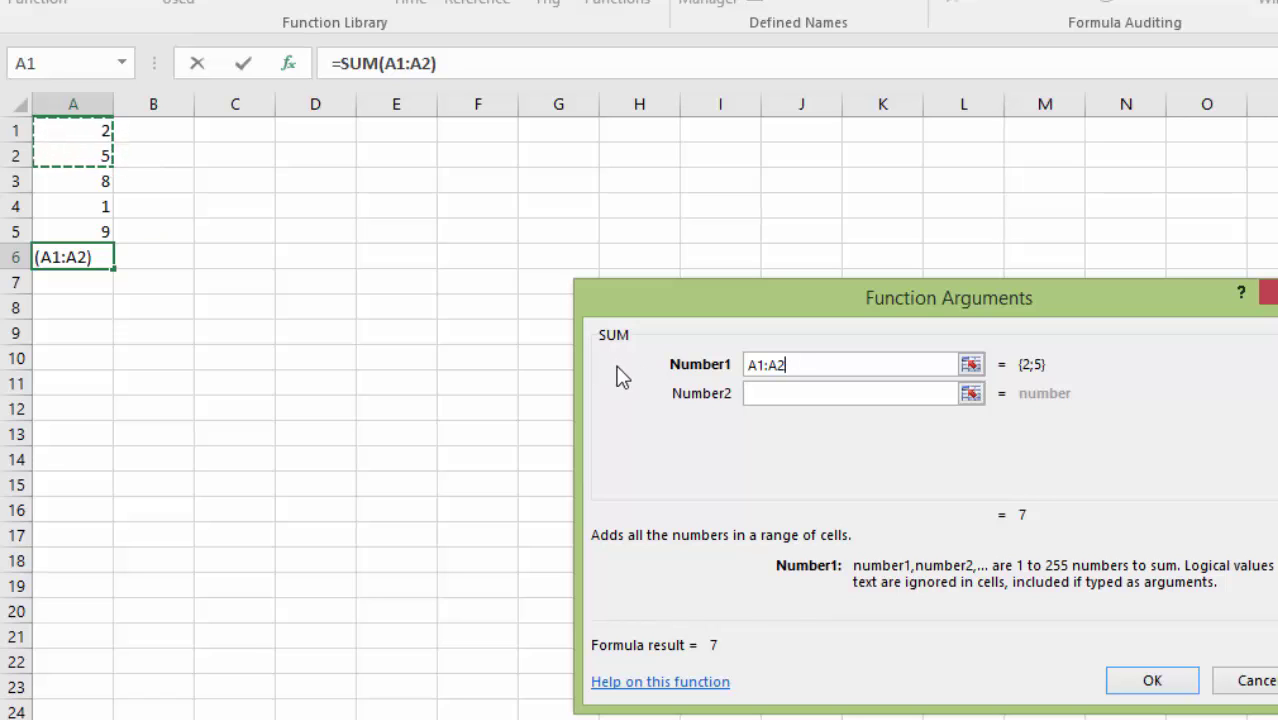
{"action": "left_click_drag", "start_coordinate": [77, 134], "coordinate": [82, 231]}
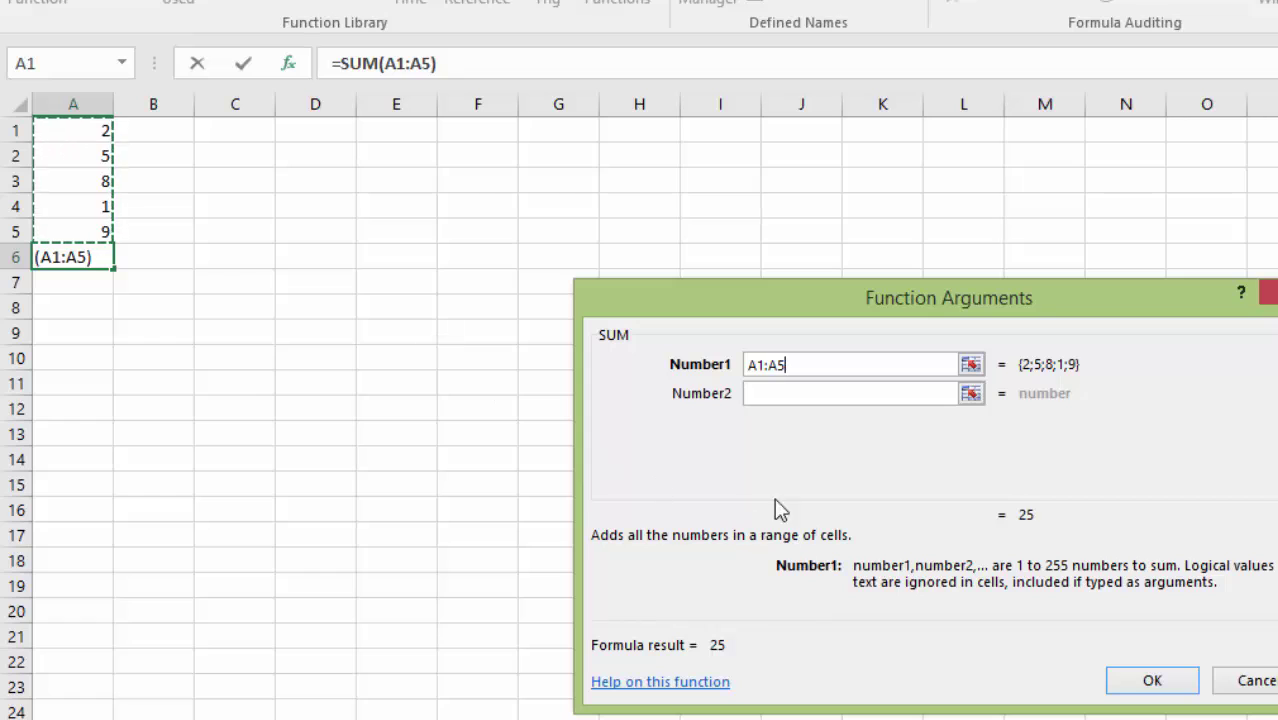
{"action": "key", "text": "BackSpace"}
{"action": "key", "text": "BackSpace"}
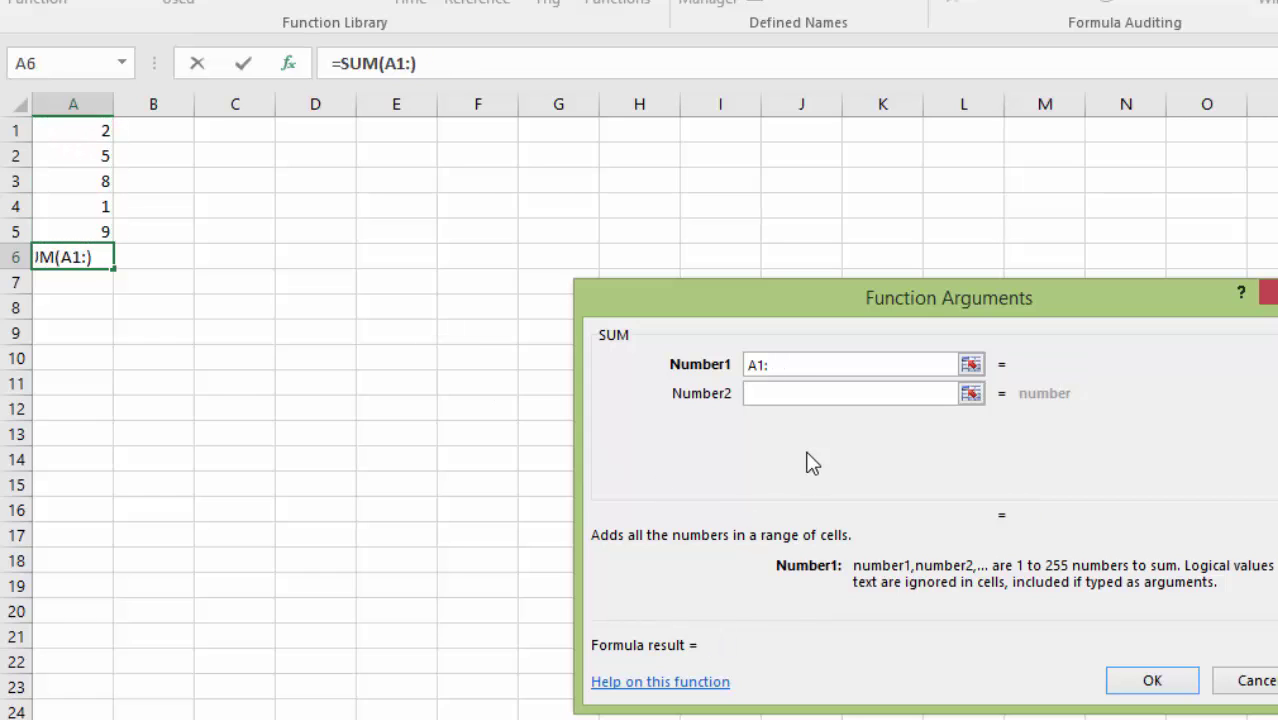
{"action": "type", "text": "A5"}
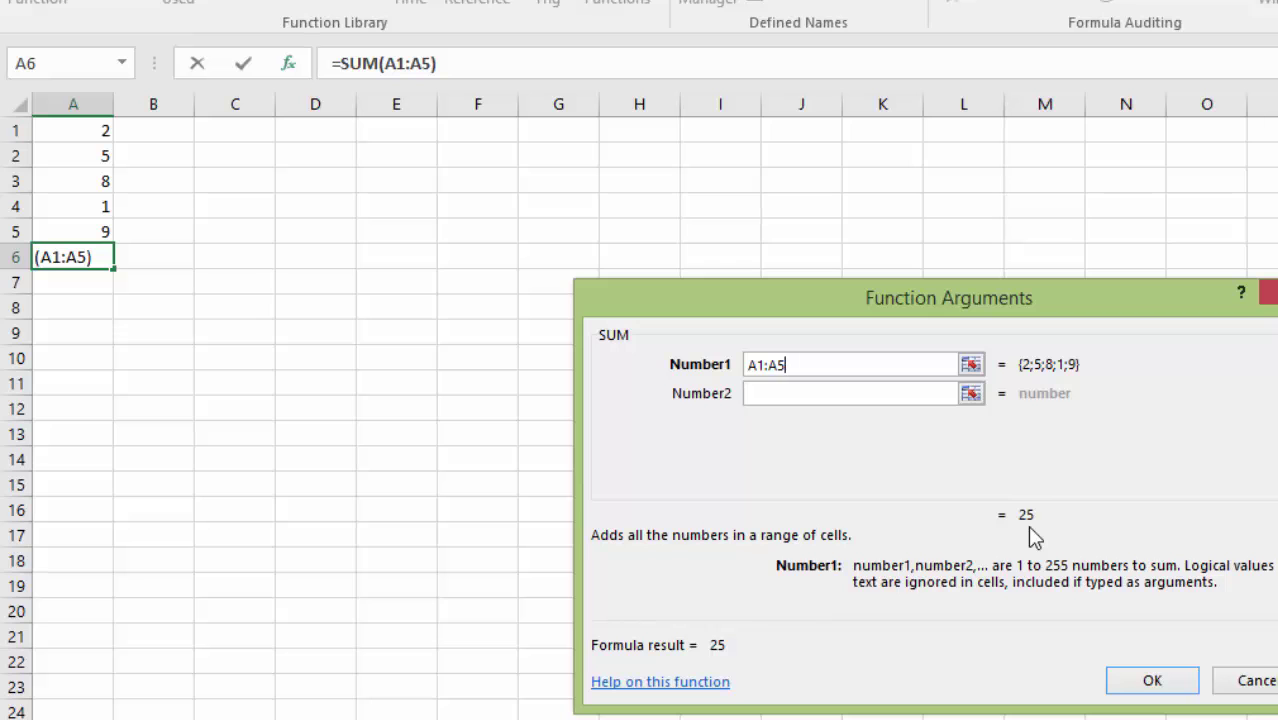
{"action": "left_click", "coordinate": [1172, 685]}
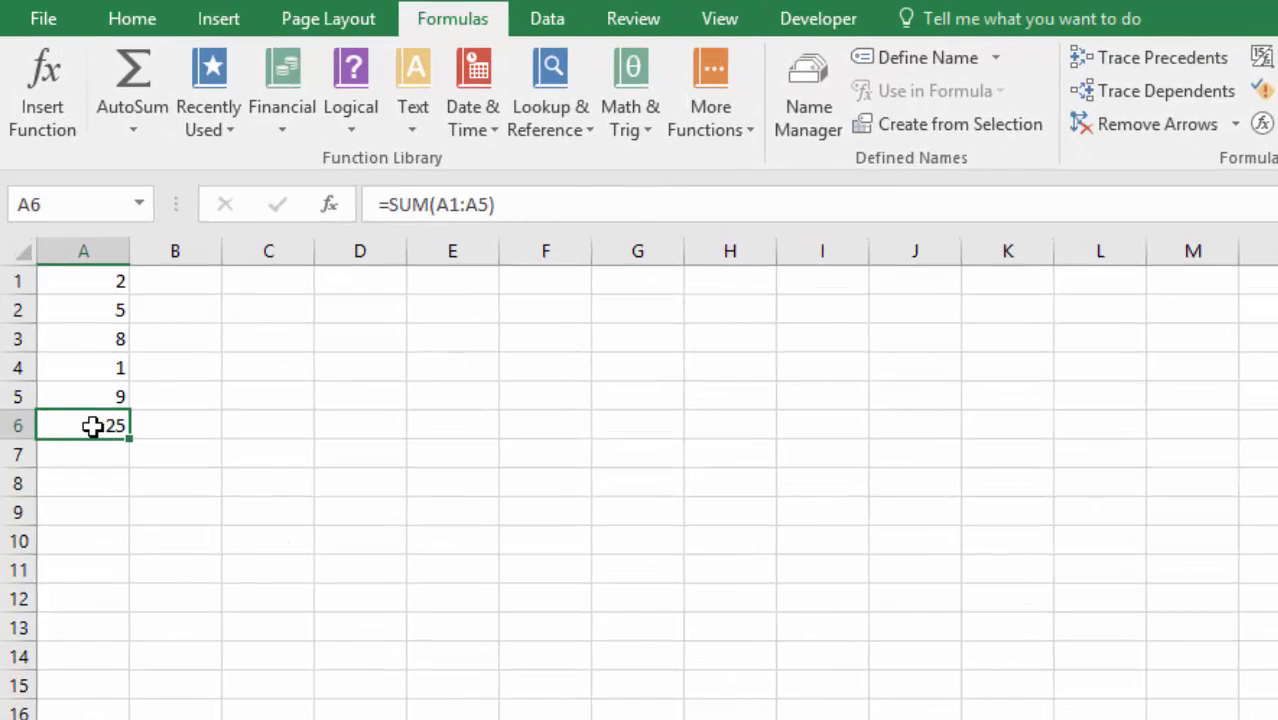
Remove the inserted SUM function from cell A6, leaving the cell empty.
{"action": "double_click", "coordinate": [84, 290]}
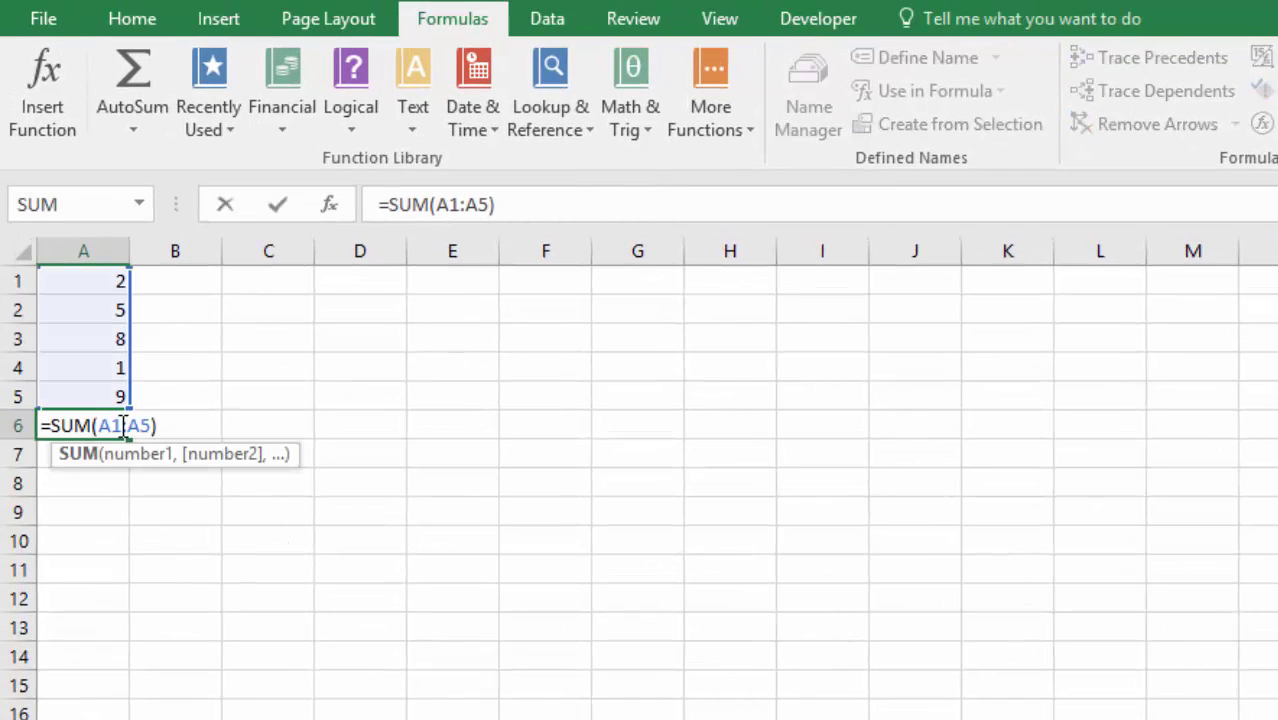
{"action": "key", "text": "BackSpace"}
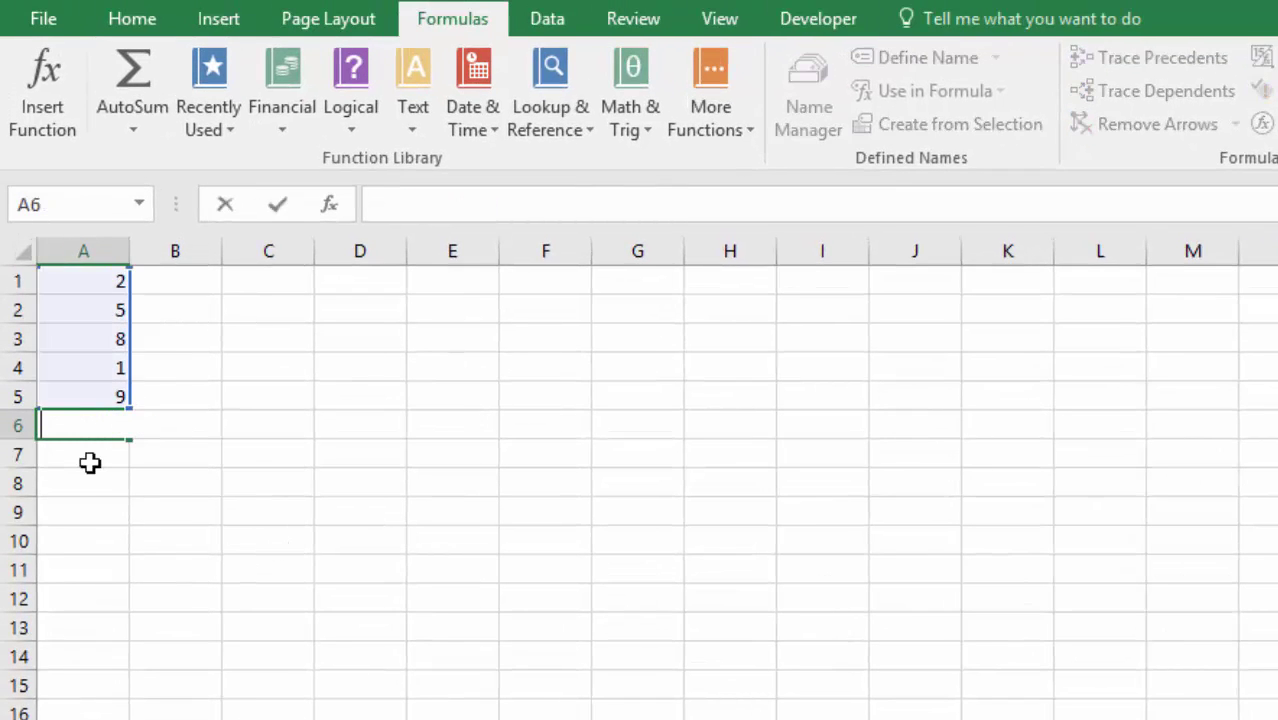
{"action": "key", "text": "Escape"}
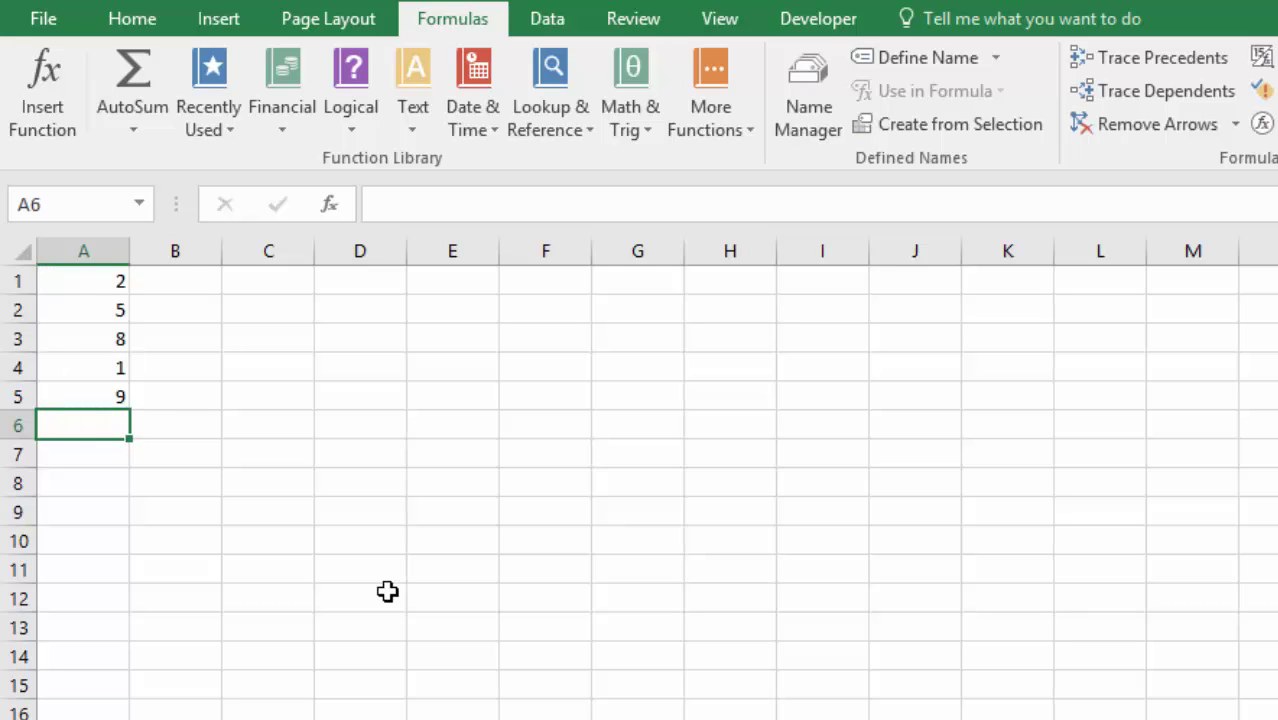
Start a formula in cell A6 by hand and pick SUM from the suggested functions.
{"action": "type", "text": "="}
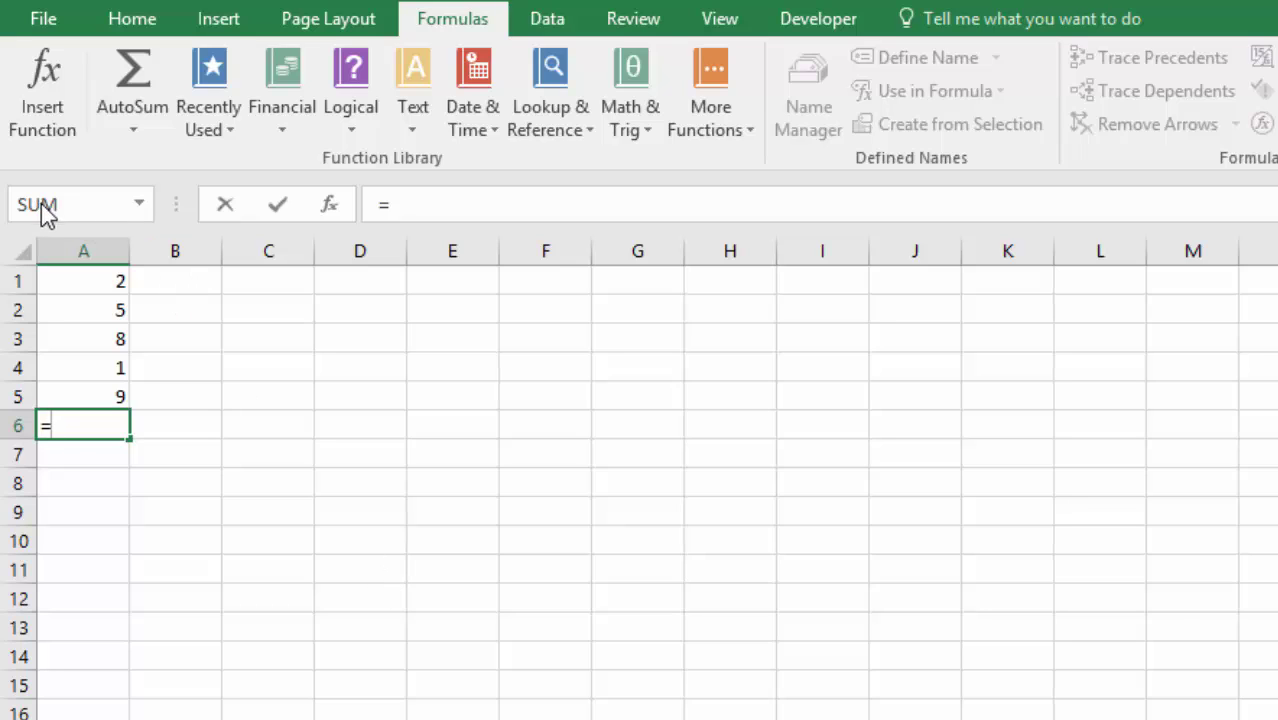
{"action": "left_click", "coordinate": [140, 206]}
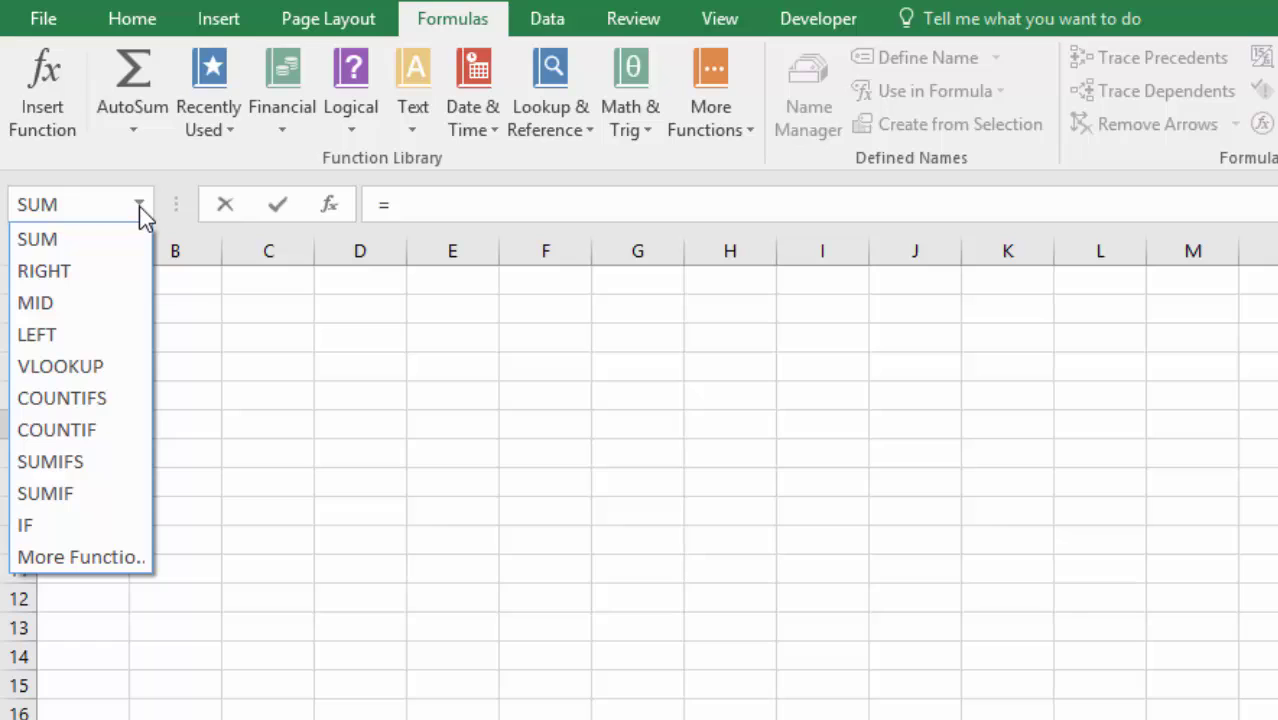
{"action": "left_click", "coordinate": [139, 206]}
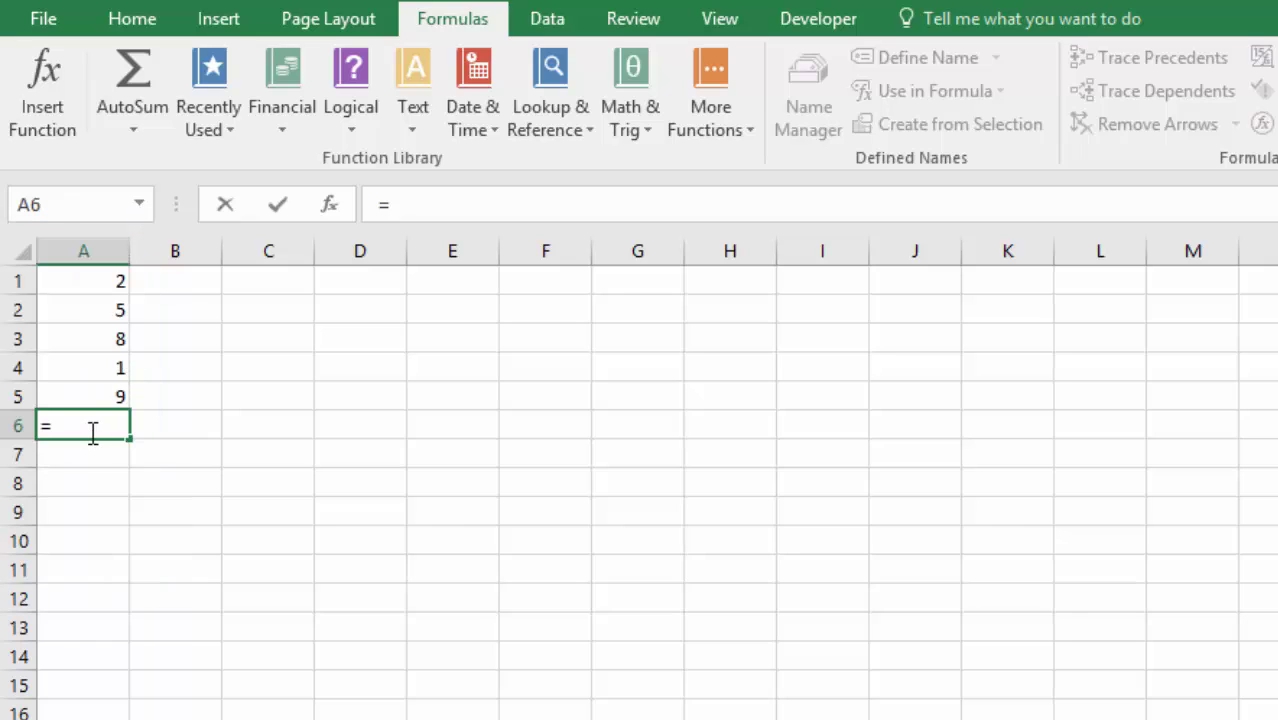
{"action": "type", "text": "s"}
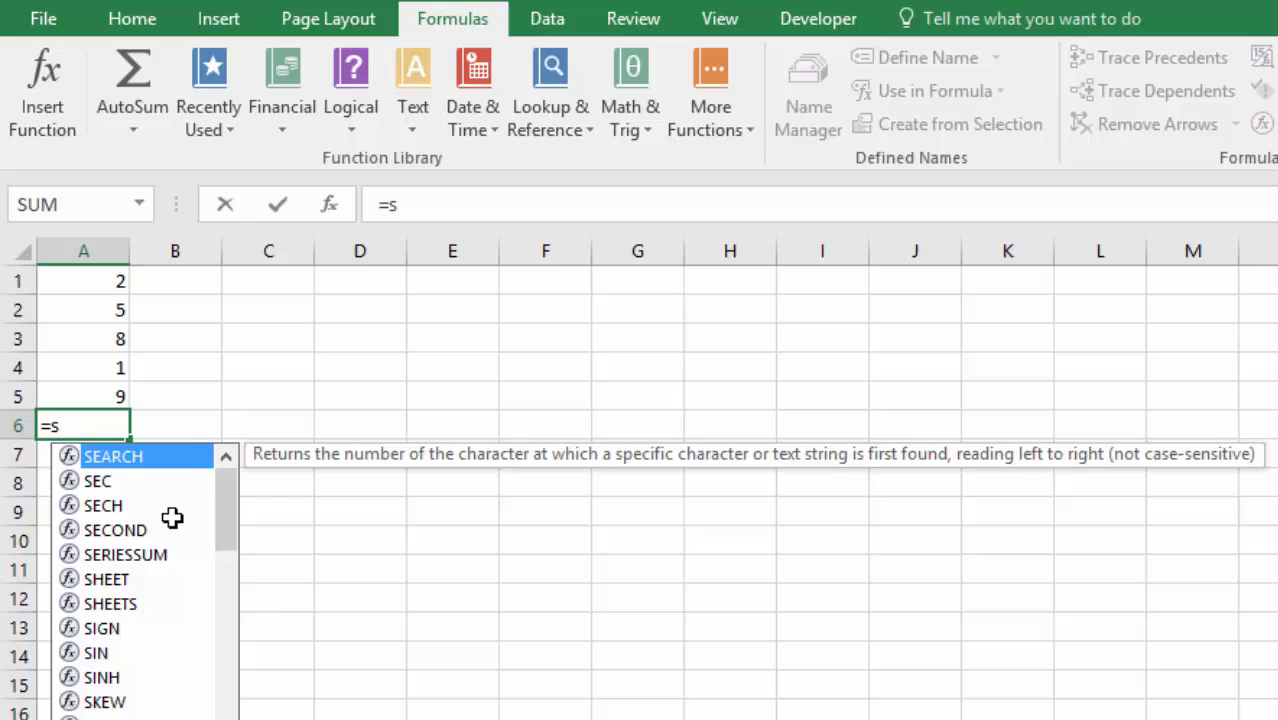
{"action": "type", "text": "um"}
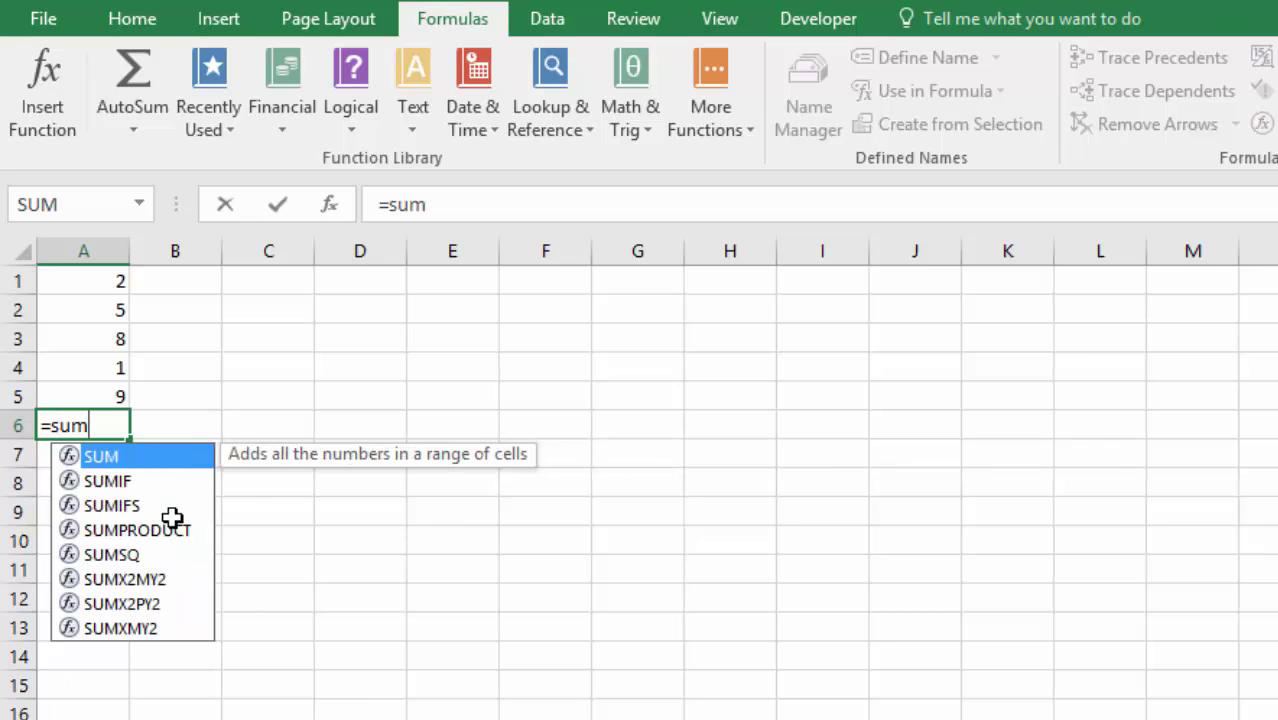
{"action": "double_click", "coordinate": [121, 457]}
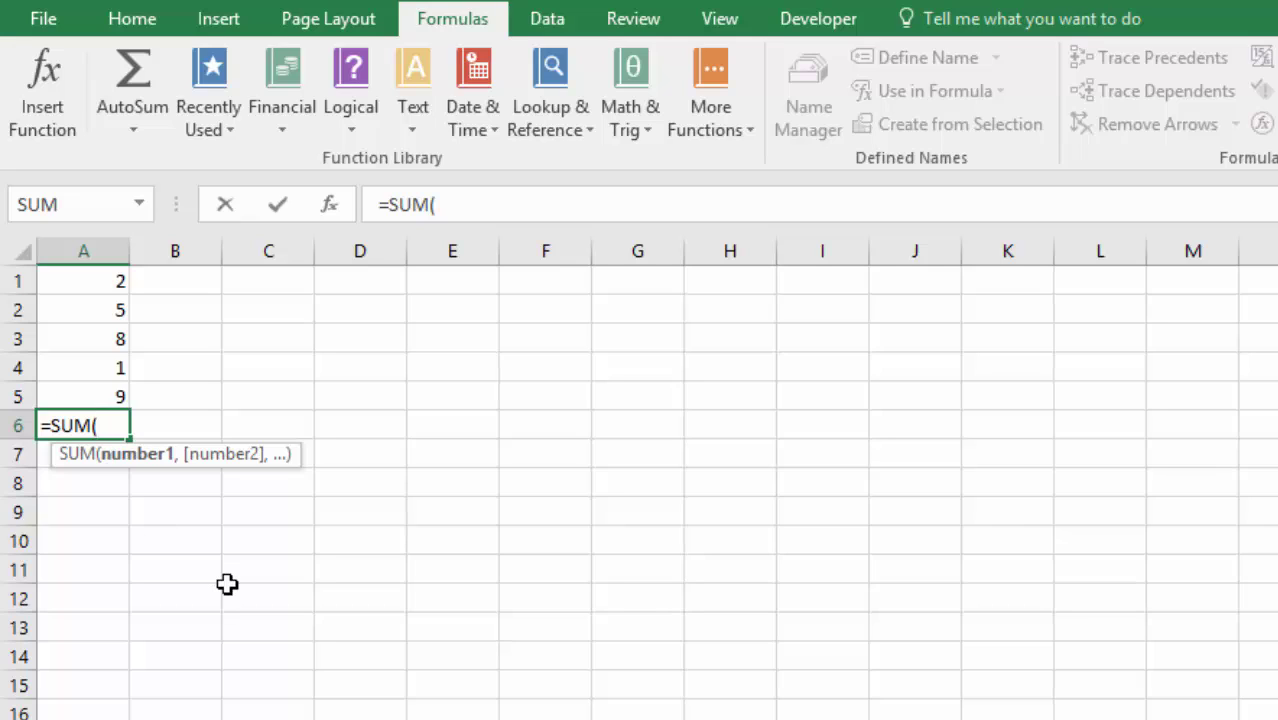
Write the range A1:A5 as the SUM argument in cell A6, and erase it again while keeping the opened function.
{"action": "type", "text": "a"}
{"action": "key", "text": "BackSpace"}
{"action": "type", "text": "A"}
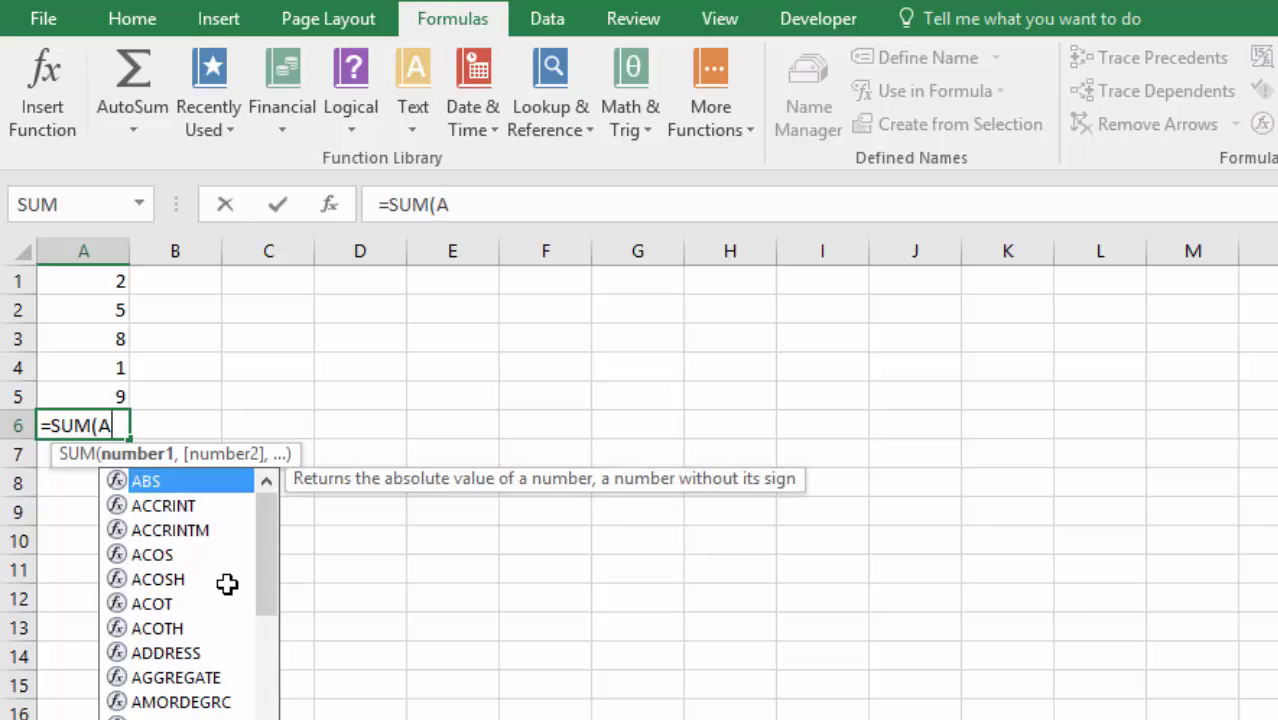
{"action": "type", "text": "1:A5"}
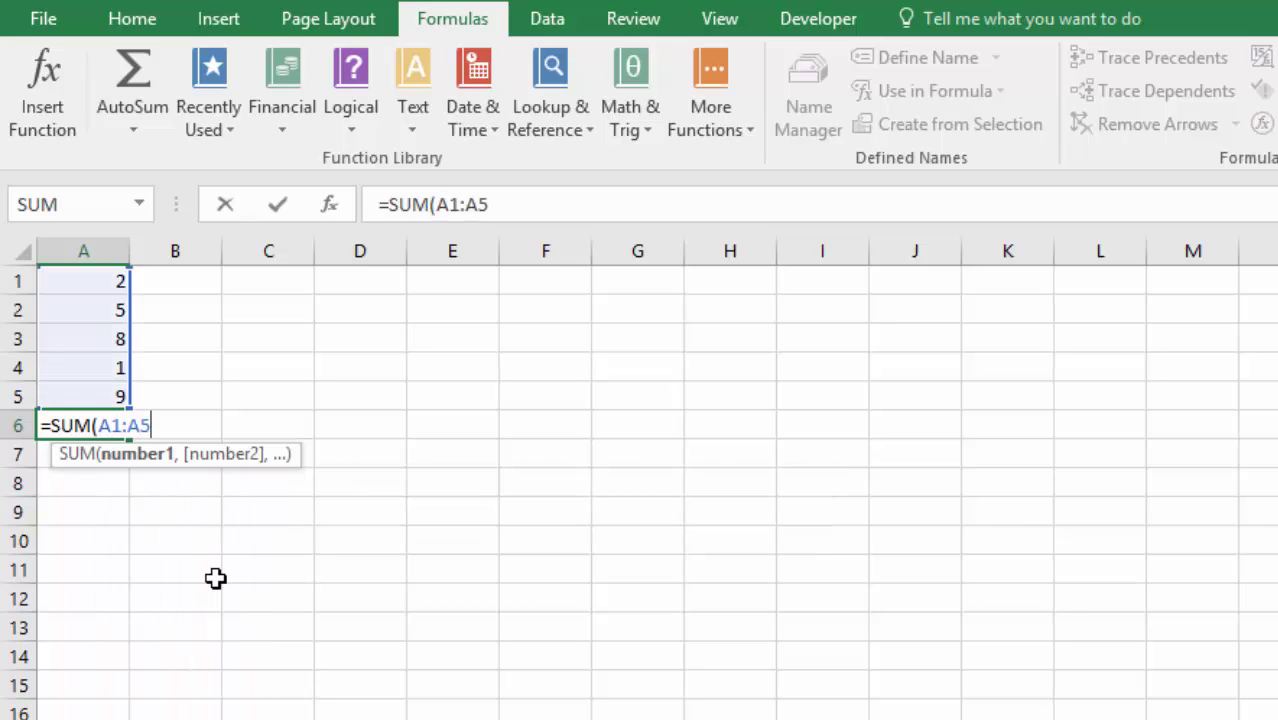
{"action": "key", "text": "BackSpace"}
{"action": "key", "text": "BackSpace"}
{"action": "key", "text": "BackSpace"}
{"action": "key", "text": "BackSpace"}
{"action": "key", "text": "BackSpace"}
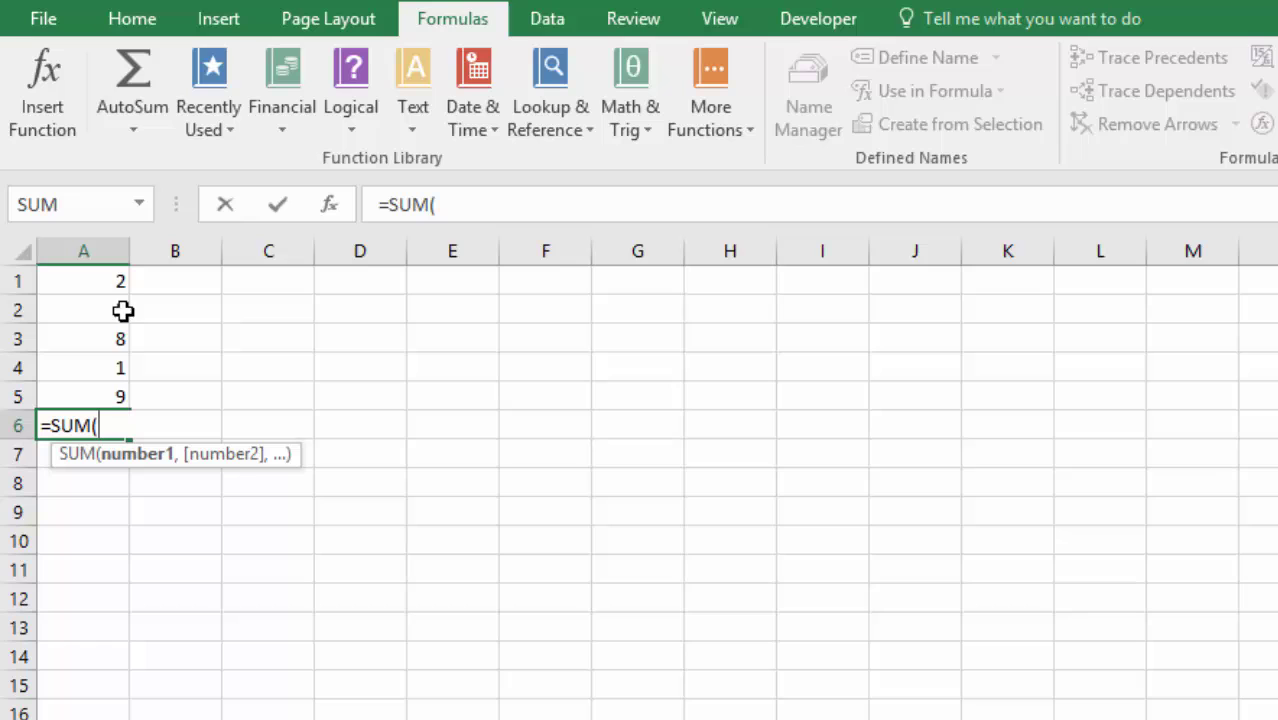
Select the cells A1:A5 on the sheet as the SUM argument and complete the formula in cell A6.
{"action": "left_click", "coordinate": [94, 279]}
{"action": "left_click_drag", "start_coordinate": [94, 279], "coordinate": [100, 403]}
{"action": "key", "text": "Return"}
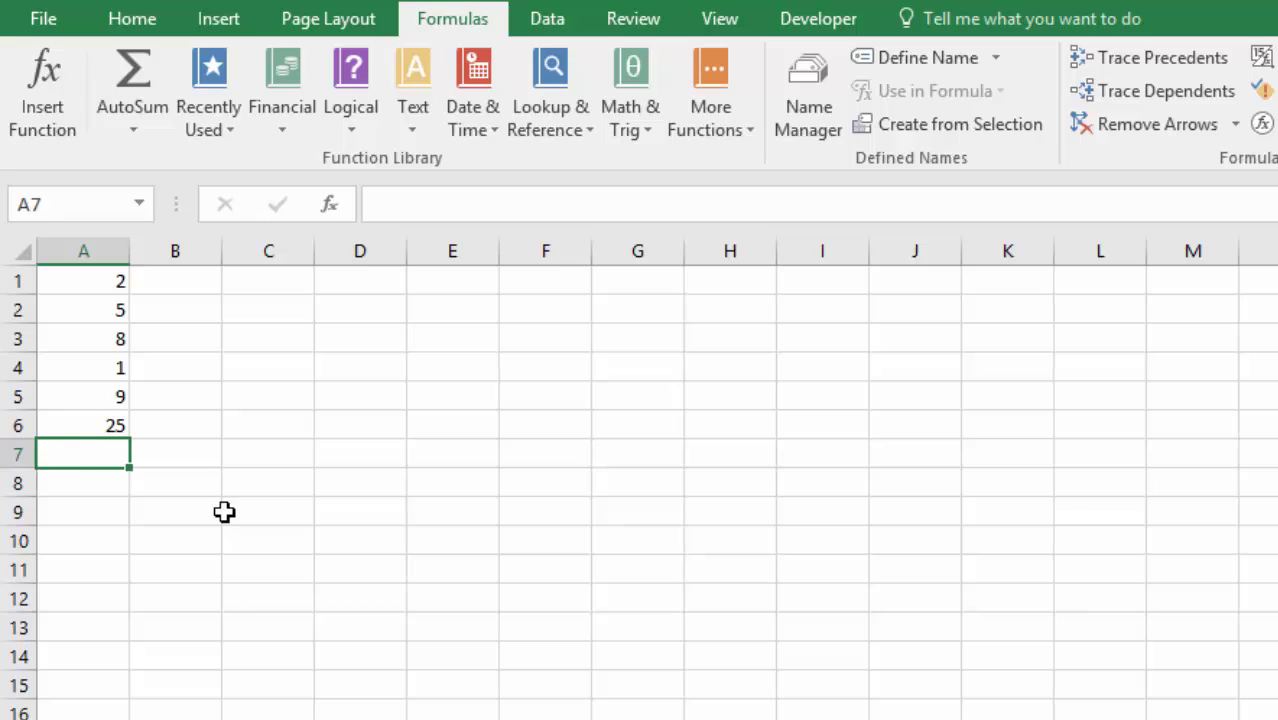
Enter the values 6 in cell D1 and 5 in cell D2.
{"action": "left_click", "coordinate": [342, 308]}
{"action": "left_click", "coordinate": [350, 280]}
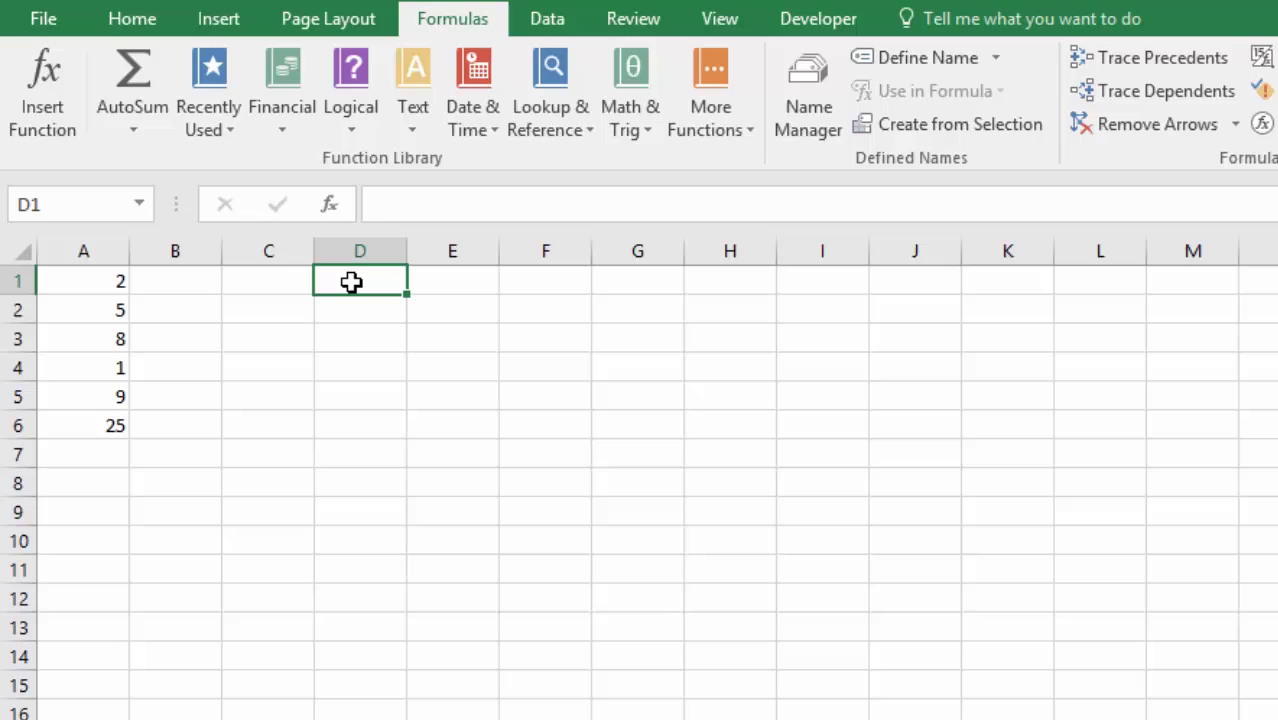
{"action": "type", "text": "6"}
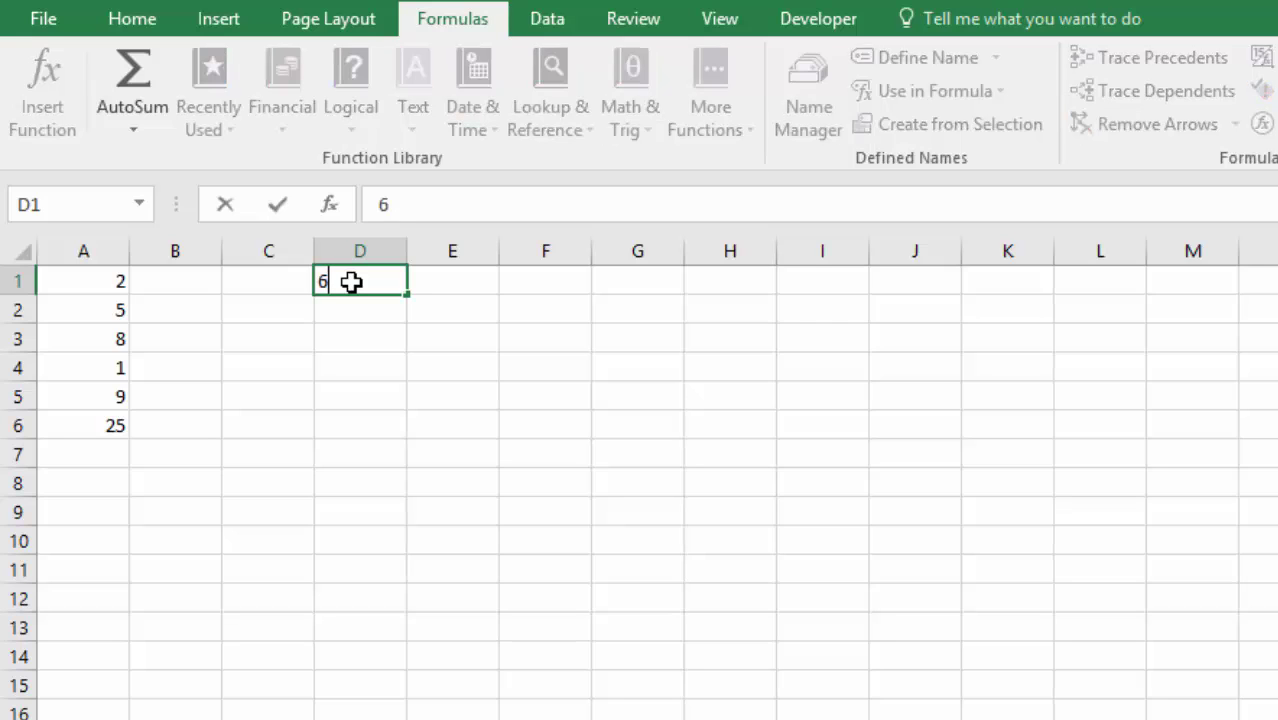
{"action": "key", "text": "Return"}
{"action": "type", "text": "5"}
{"action": "key", "text": "Return"}
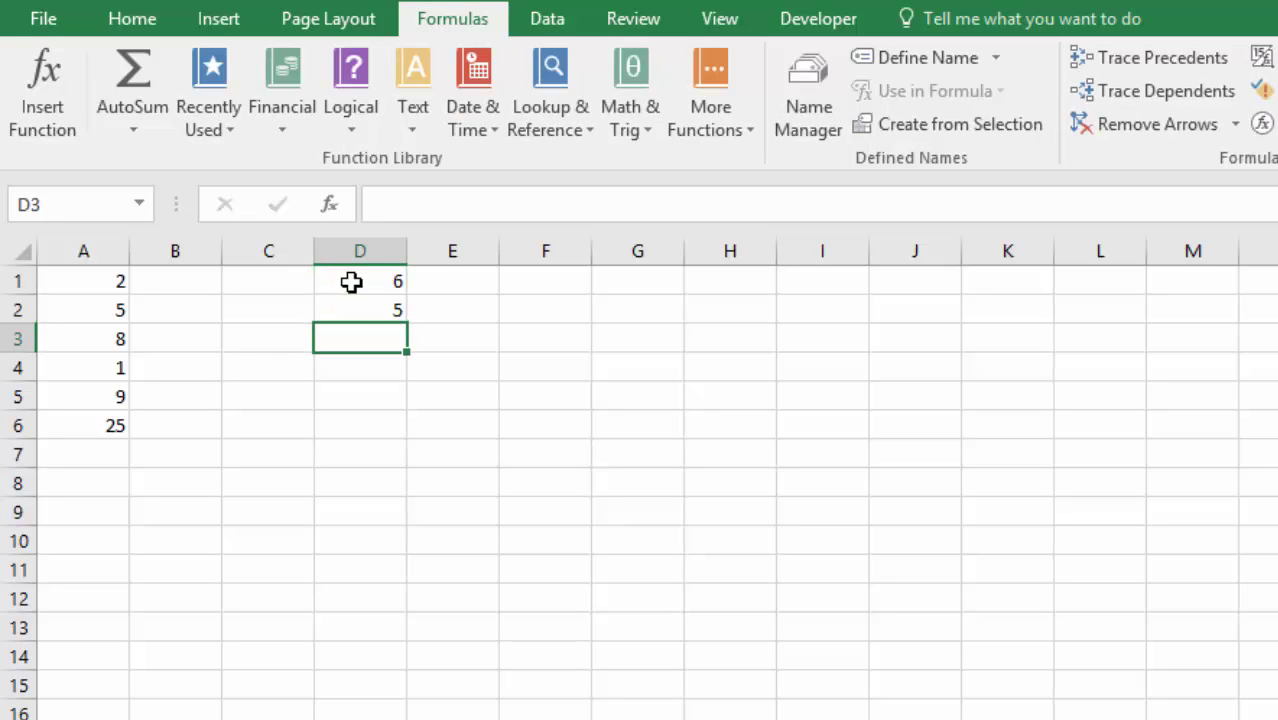
Start a formula in cell D3 and open the Insert Function dialog through the option for more functions.
{"action": "type", "text": "="}
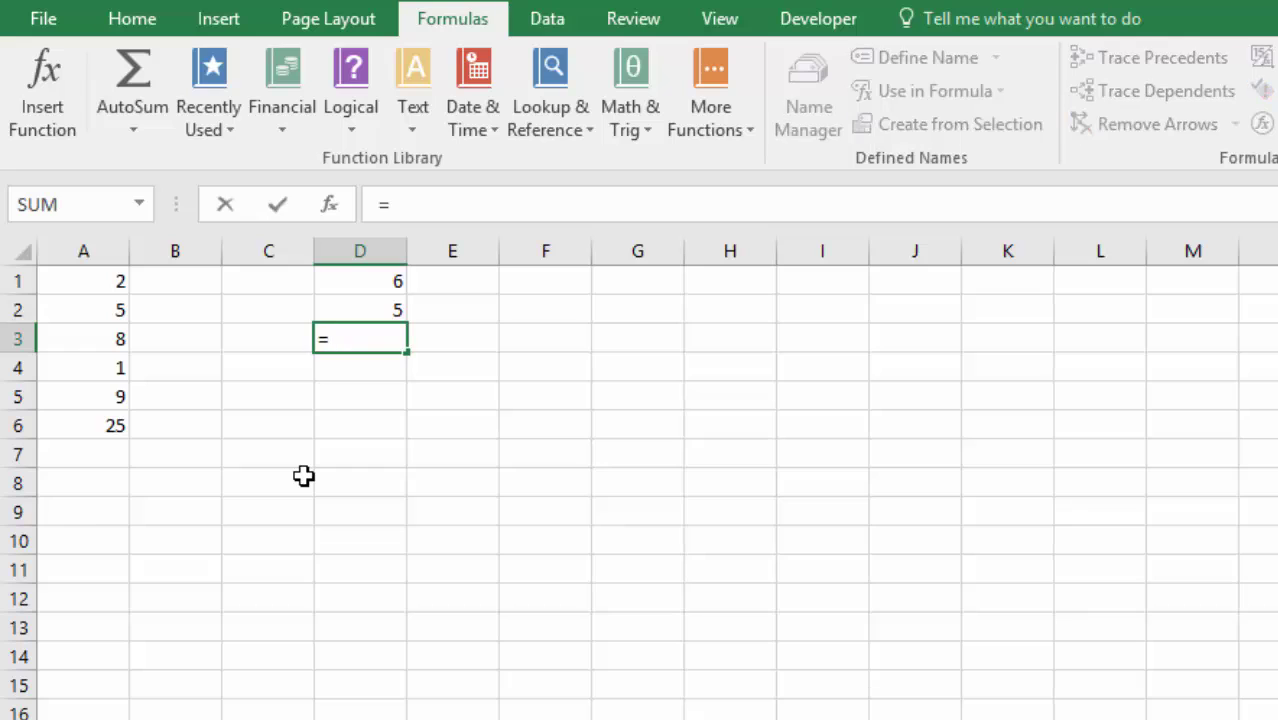
{"action": "left_click", "coordinate": [140, 207]}
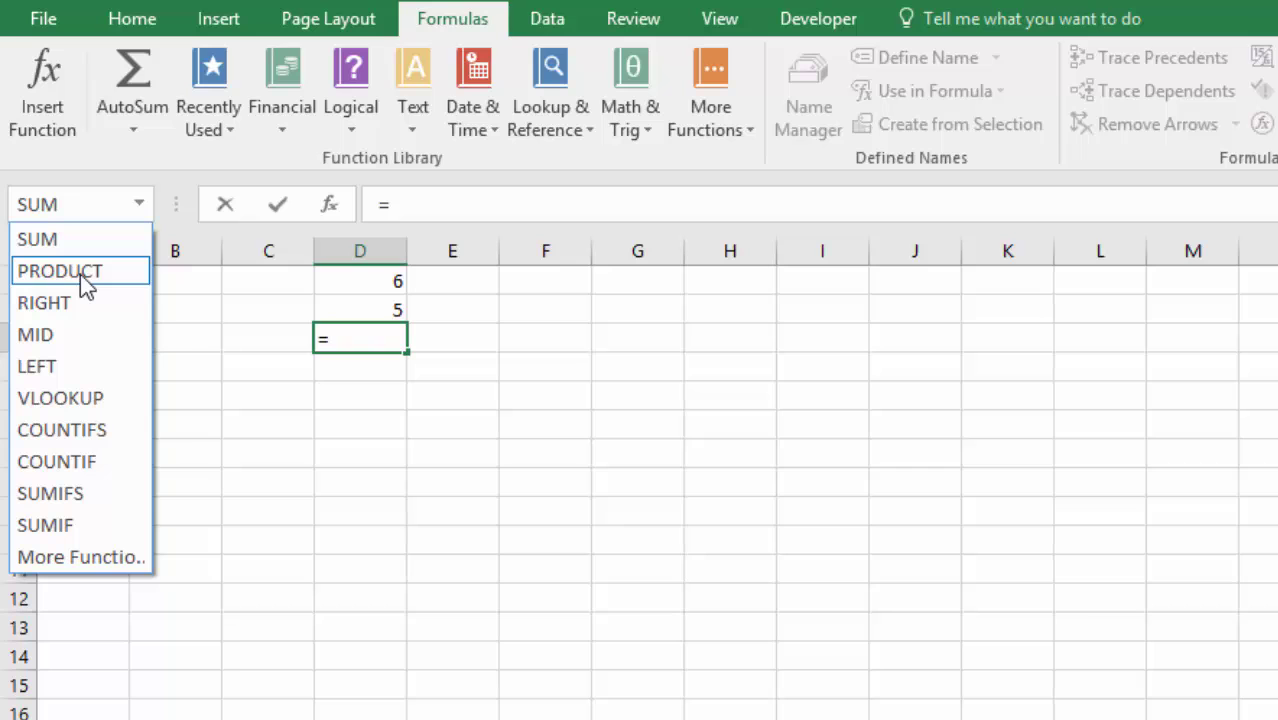
{"action": "left_click", "coordinate": [88, 560]}
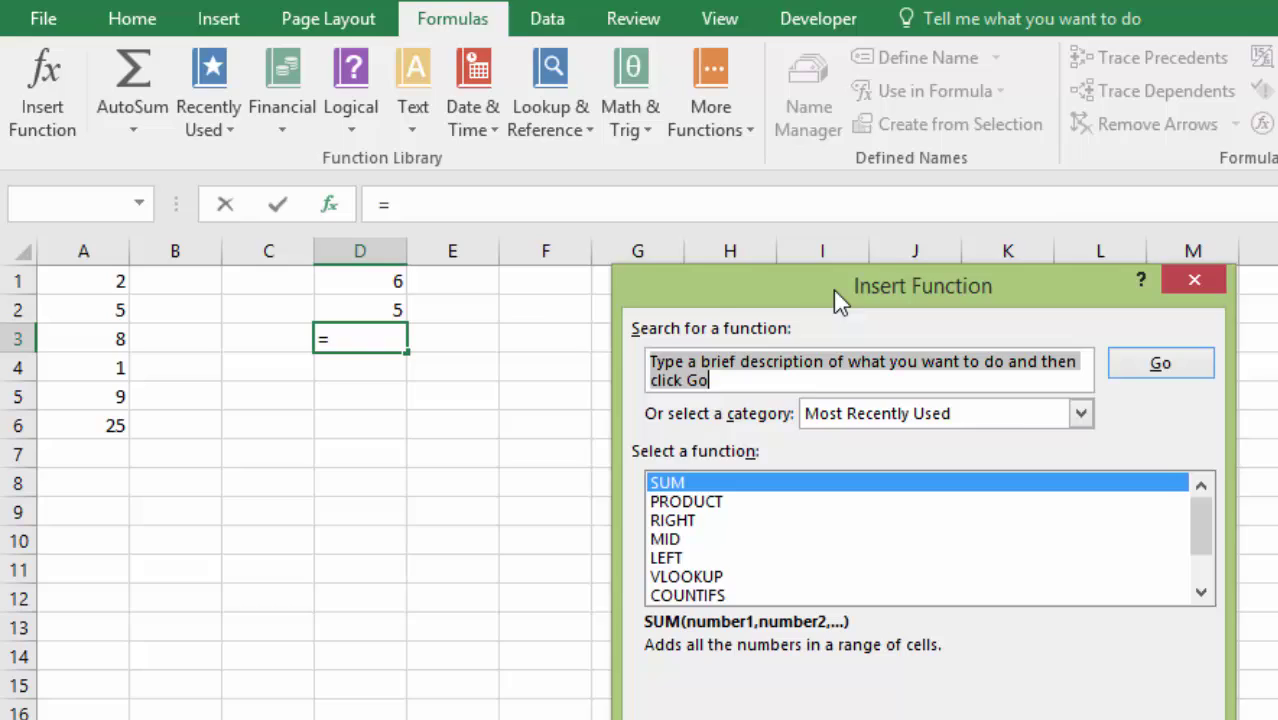
{"action": "left_click_drag", "start_coordinate": [834, 289], "coordinate": [756, 283]}
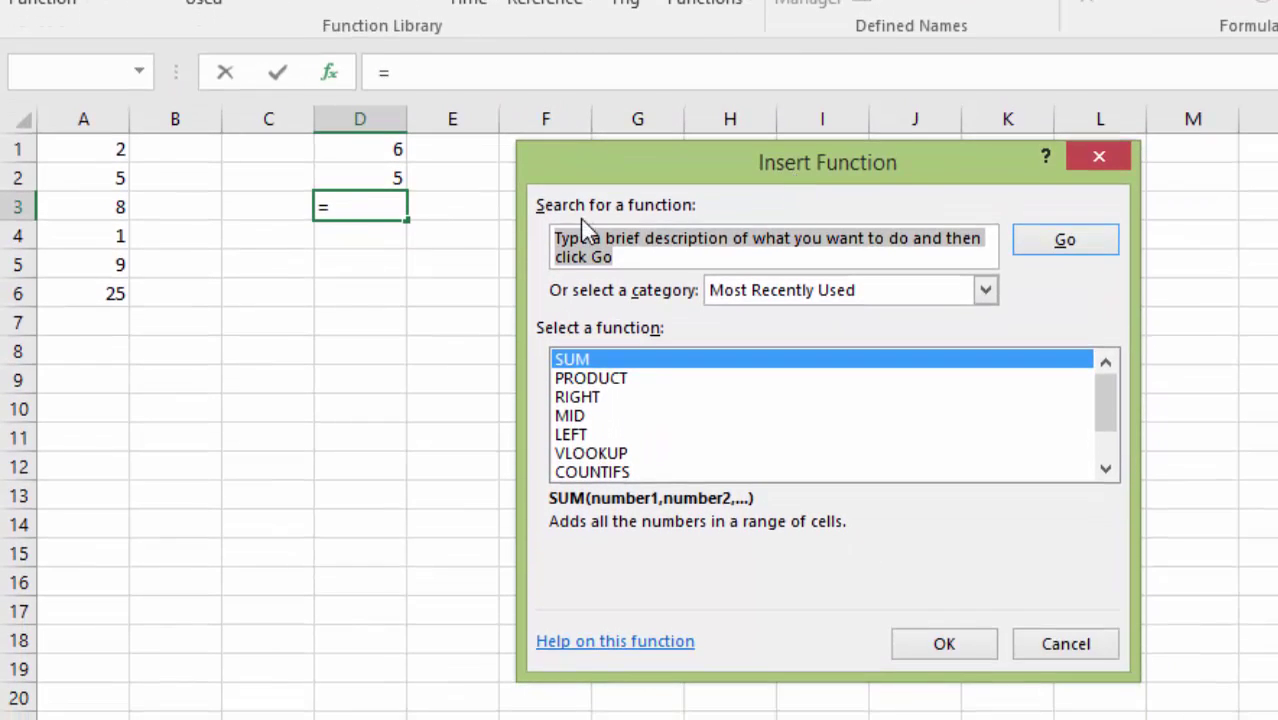
Find the PRODUCT function by searching for "multiply" and insert it into cell D3 with the range D1:D2.
{"action": "left_click", "coordinate": [660, 250]}
{"action": "left_click_drag", "start_coordinate": [651, 252], "coordinate": [561, 237]}
{"action": "type", "text": "mul"}
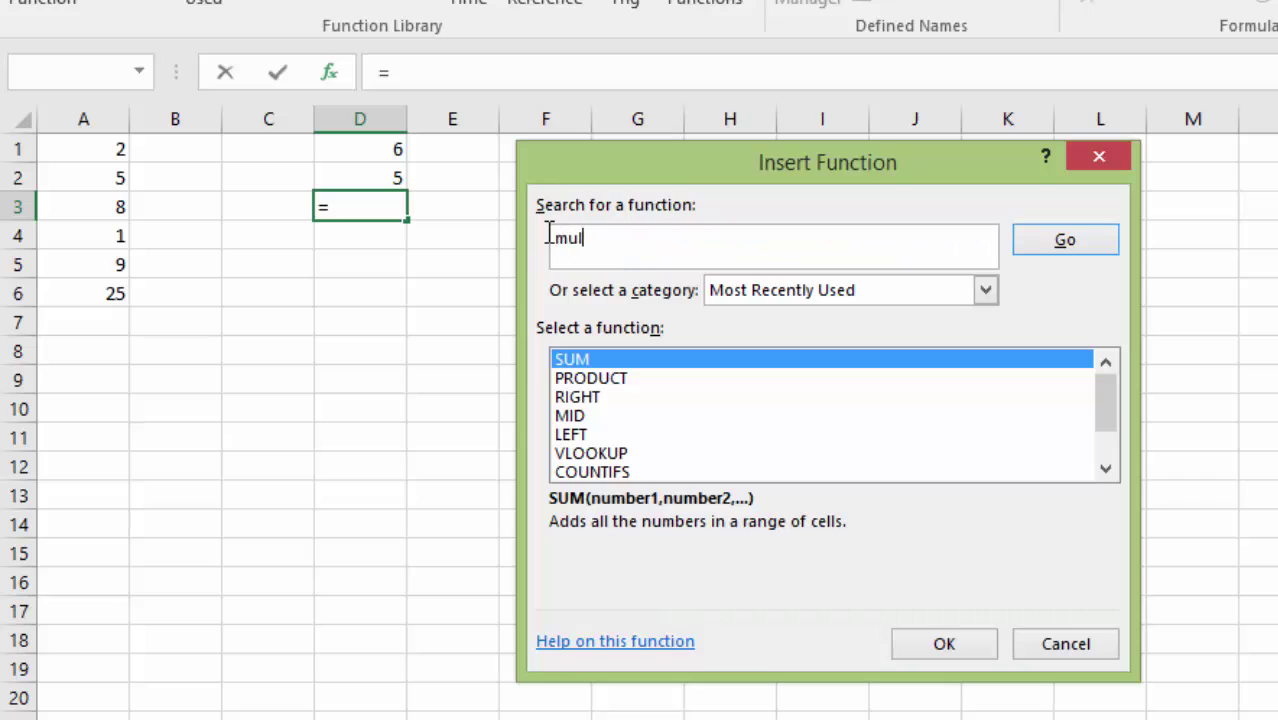
{"action": "type", "text": "tipy"}
{"action": "left_click", "coordinate": [1058, 243]}
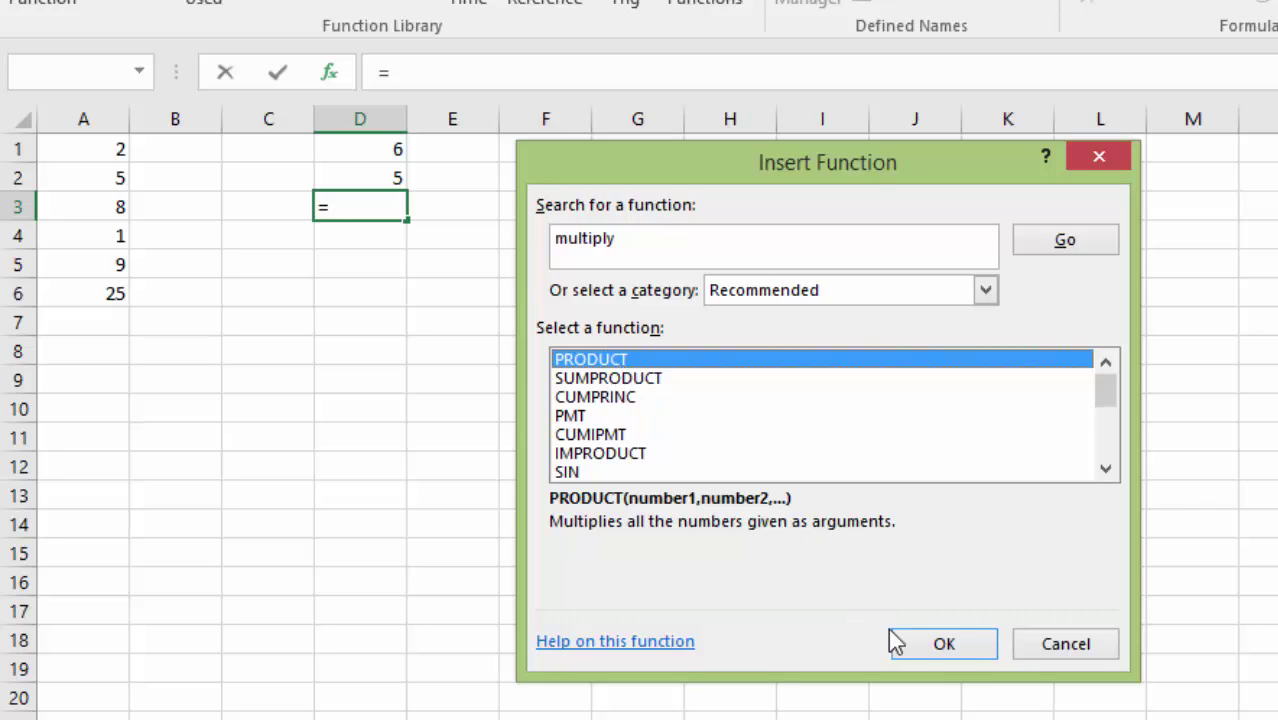
{"action": "left_click", "coordinate": [944, 645]}
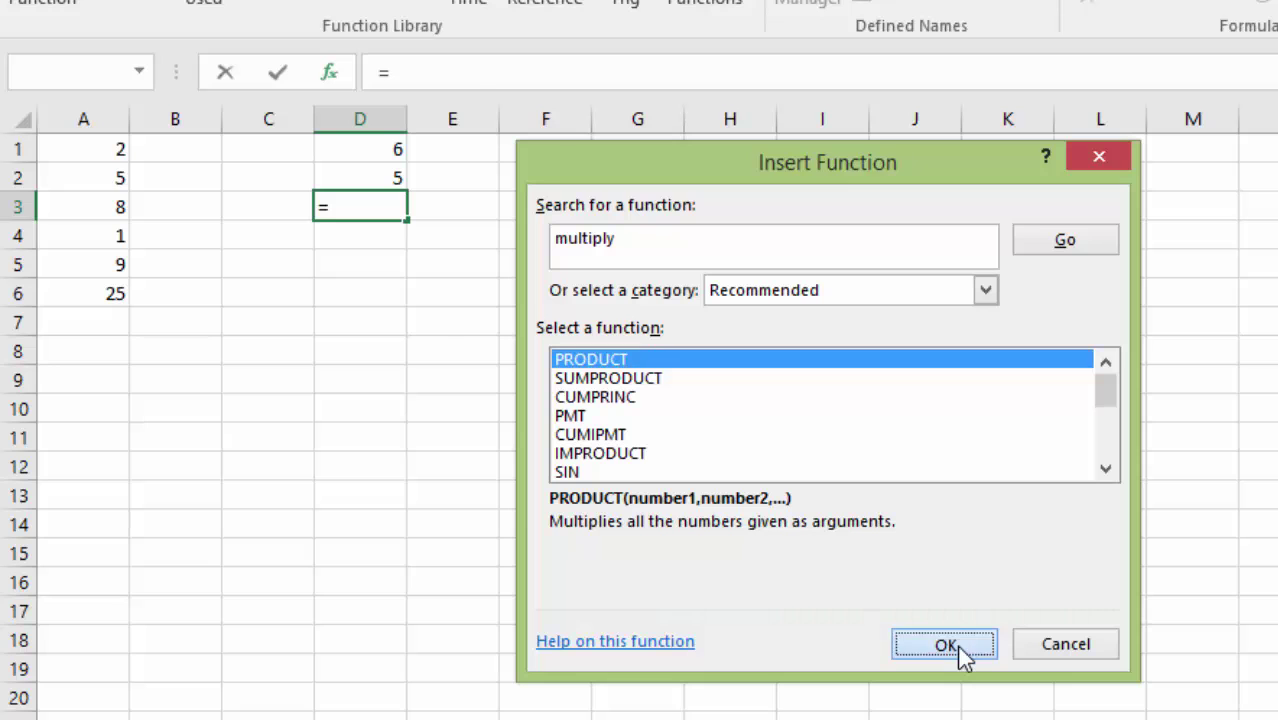
{"action": "left_click_drag", "start_coordinate": [578, 194], "coordinate": [677, 175]}
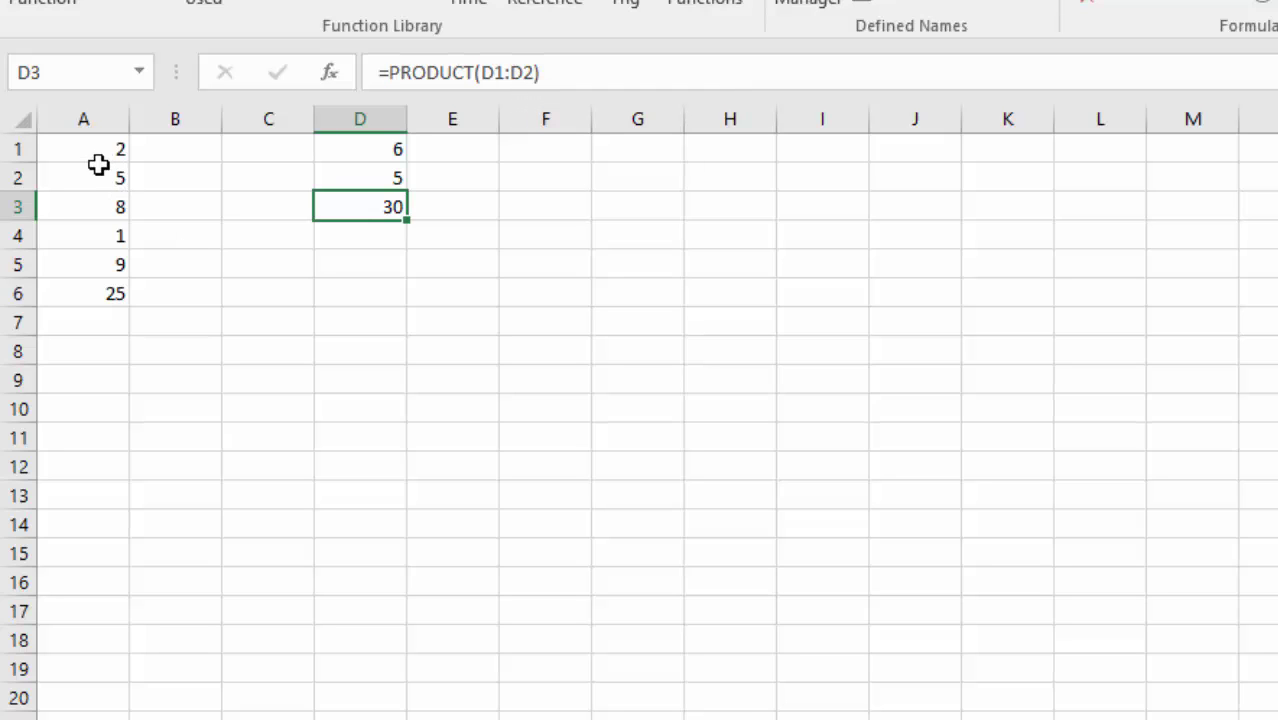
Examine the formulas in the total cell A6 and the product cell D3.
{"action": "left_click", "coordinate": [99, 297]}
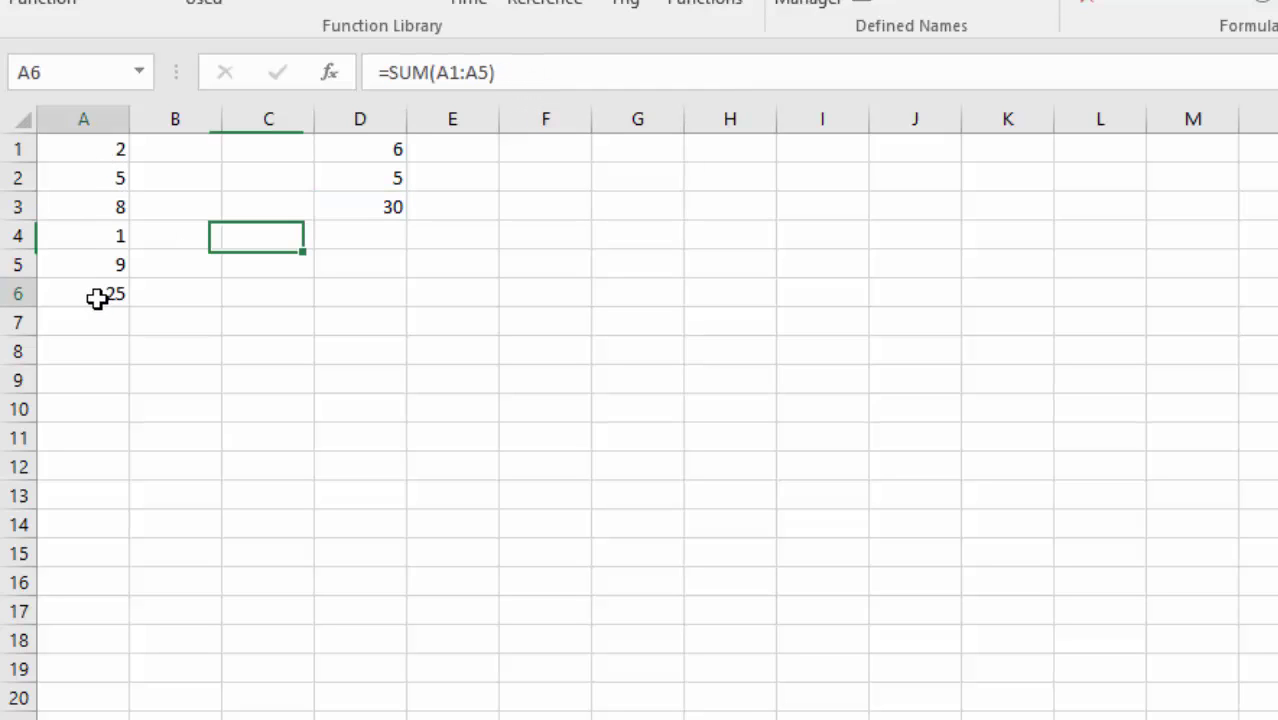
{"action": "left_click", "coordinate": [375, 208]}
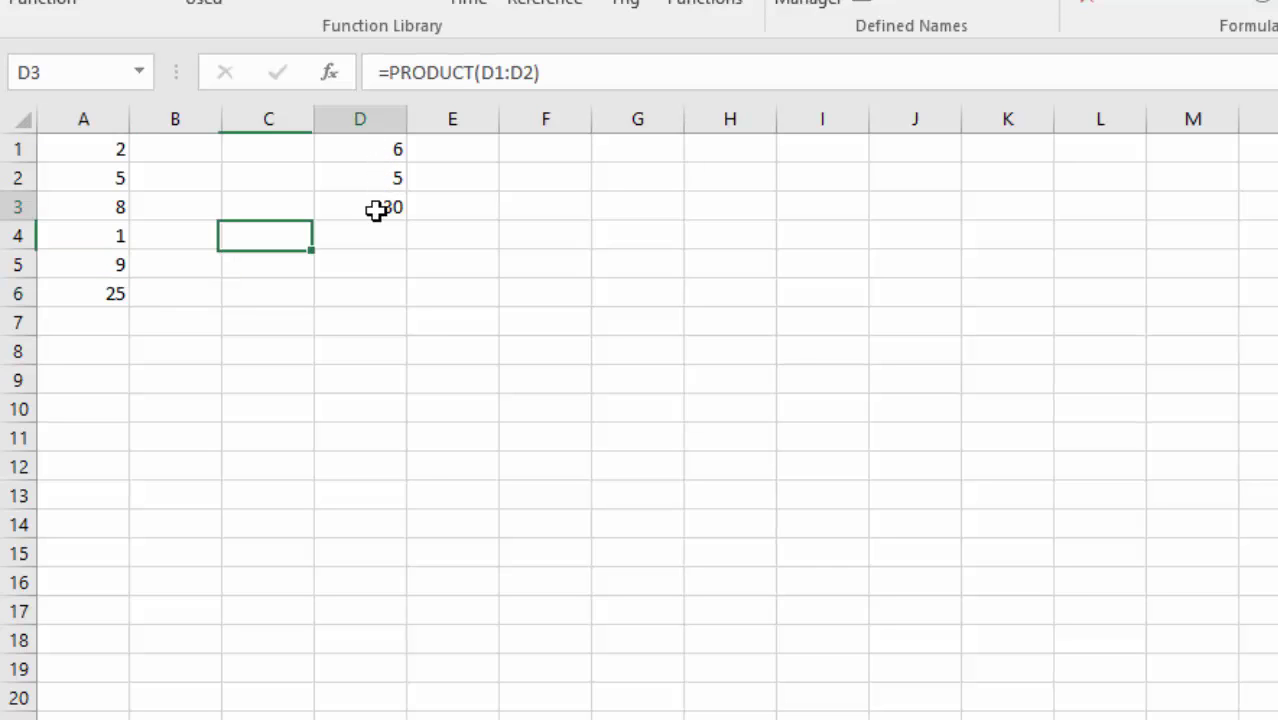